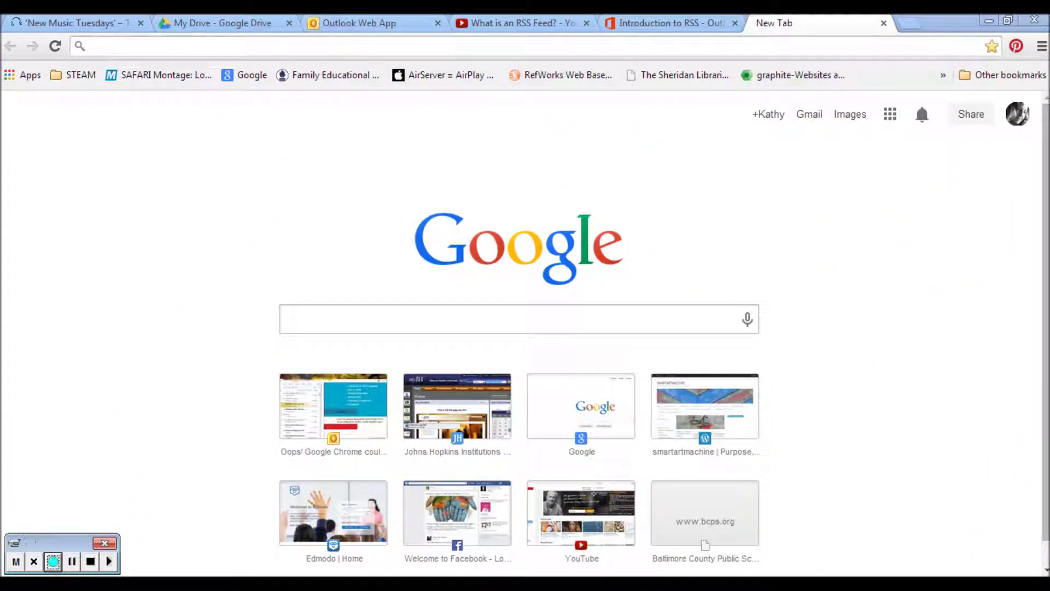
Open the Windows Start menu from the Chrome new tab page.
key(super)
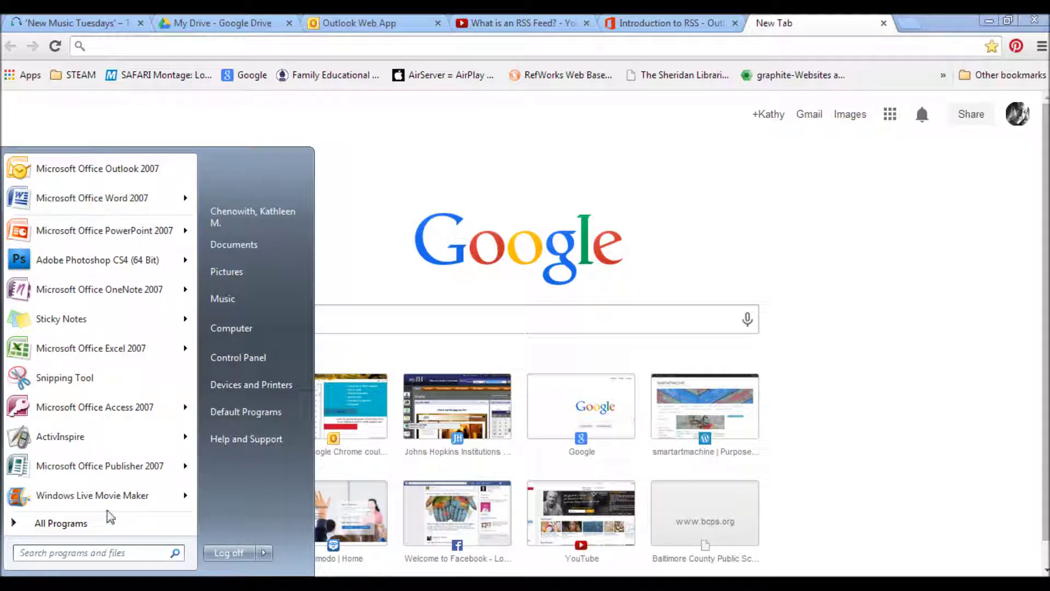
Launch Windows Live Movie Maker from the Start menu to get an empty My Movie project.
mouse_move(106, 504)
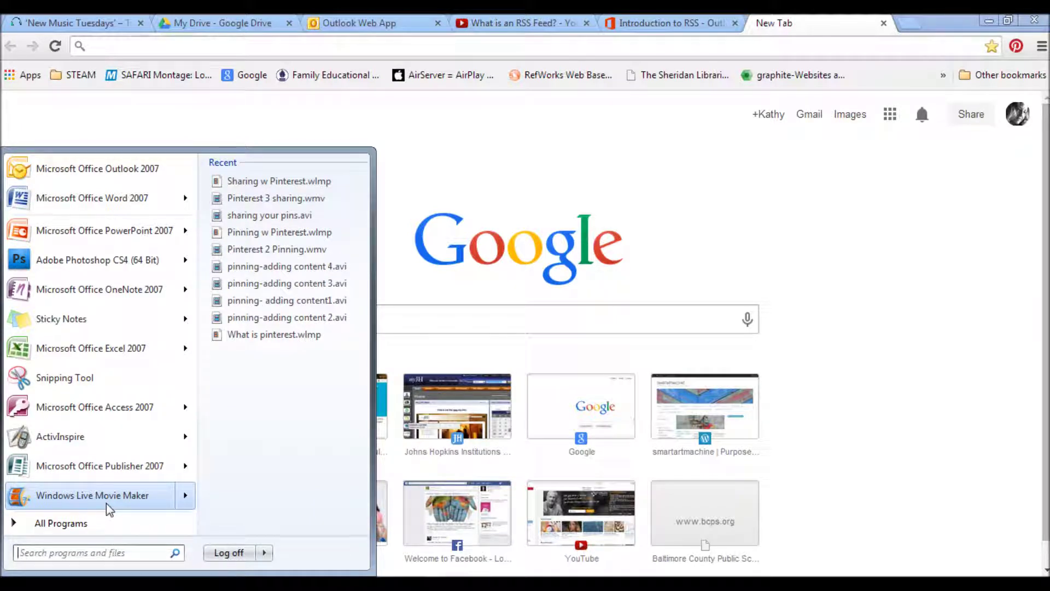
click(107, 503)
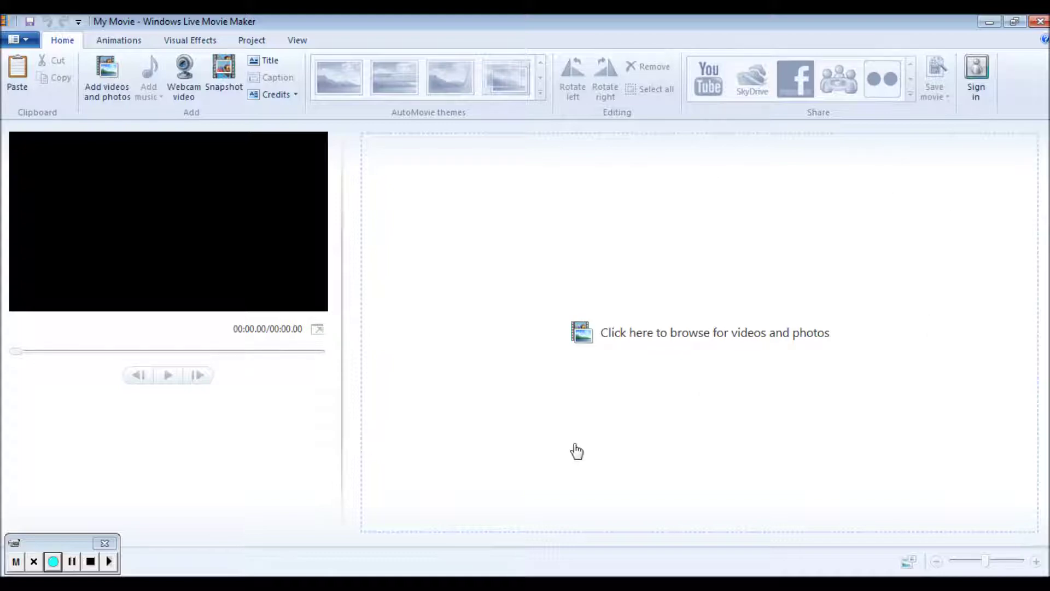
Import active inspire video tool.avi from the summer internship folder into the project.
click(124, 87)
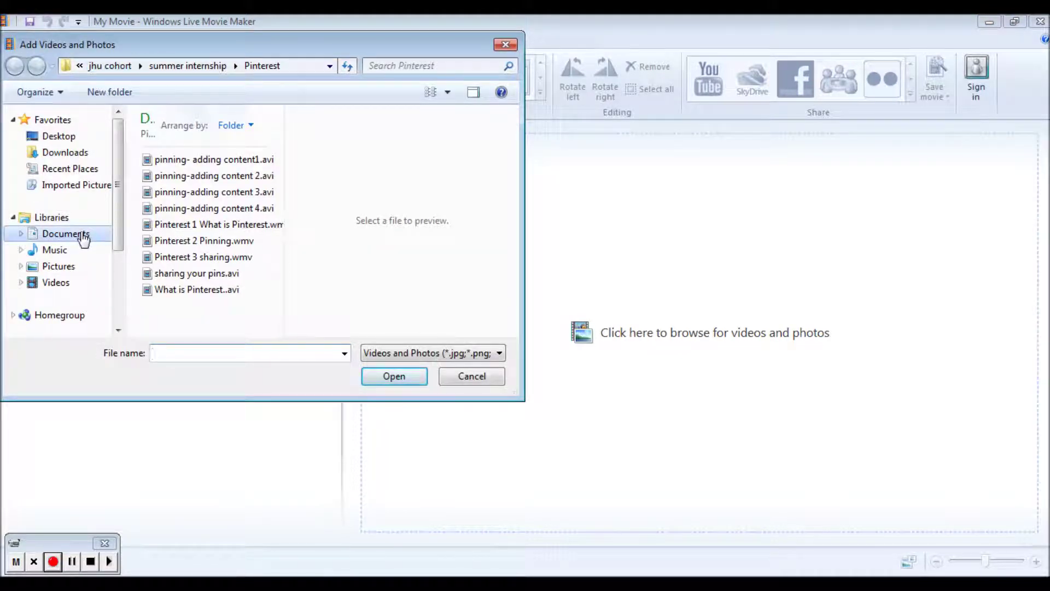
click(124, 68)
double_click(210, 306)
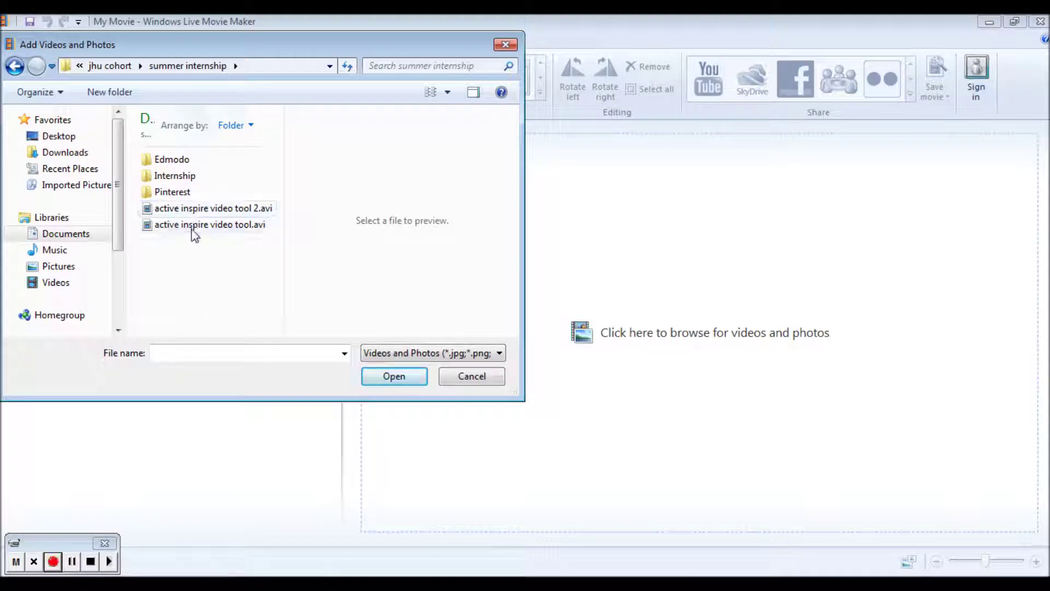
click(192, 231)
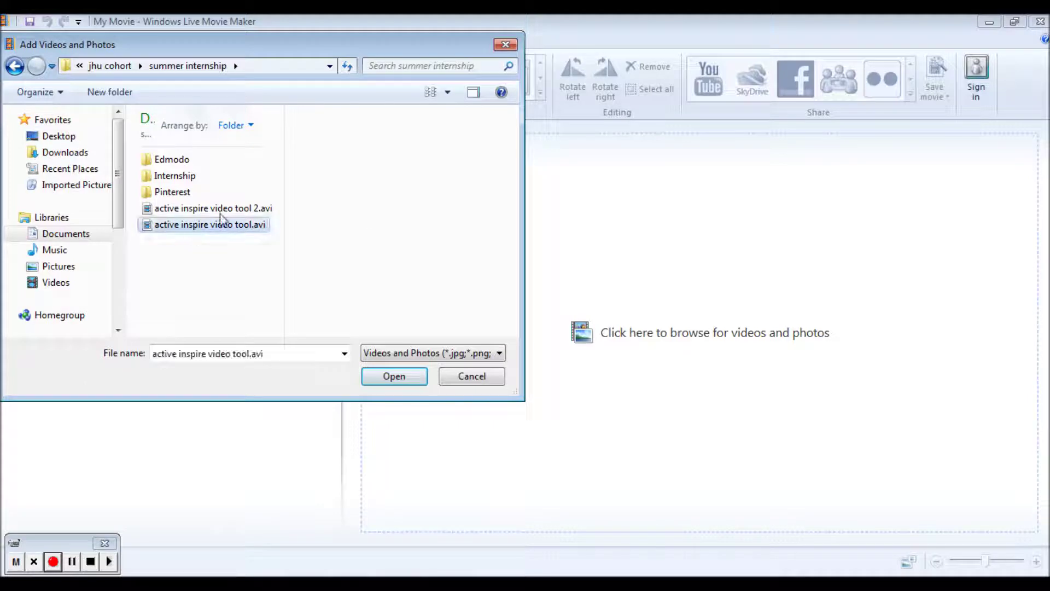
click(390, 377)
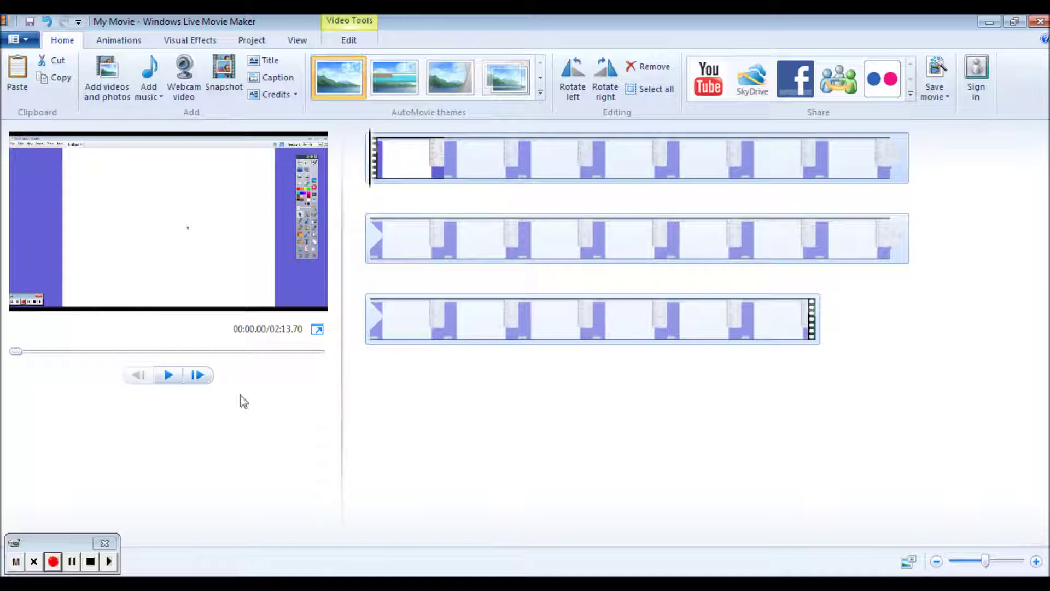
click(168, 376)
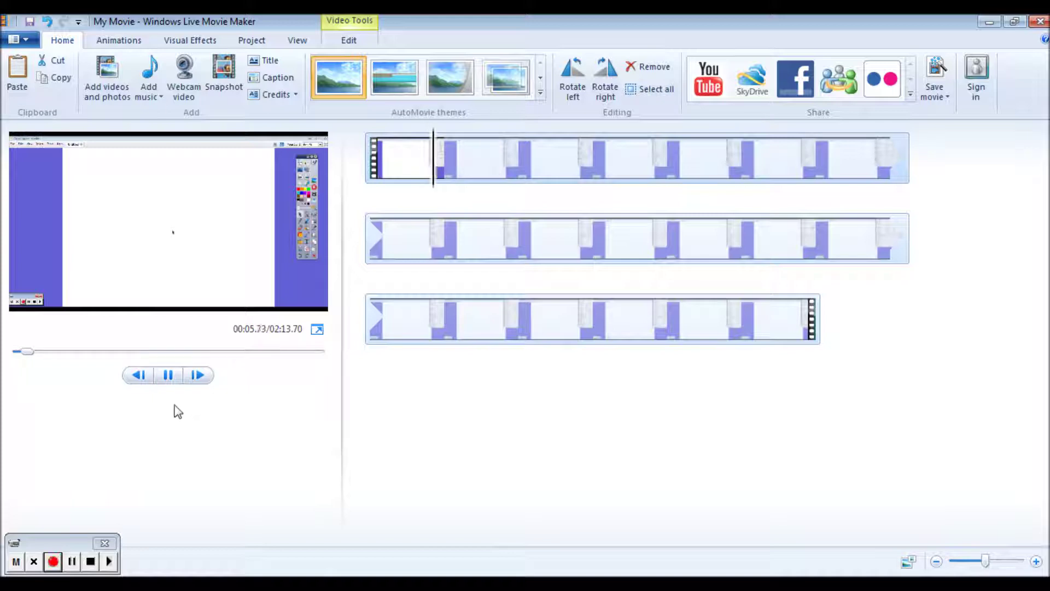
click(169, 378)
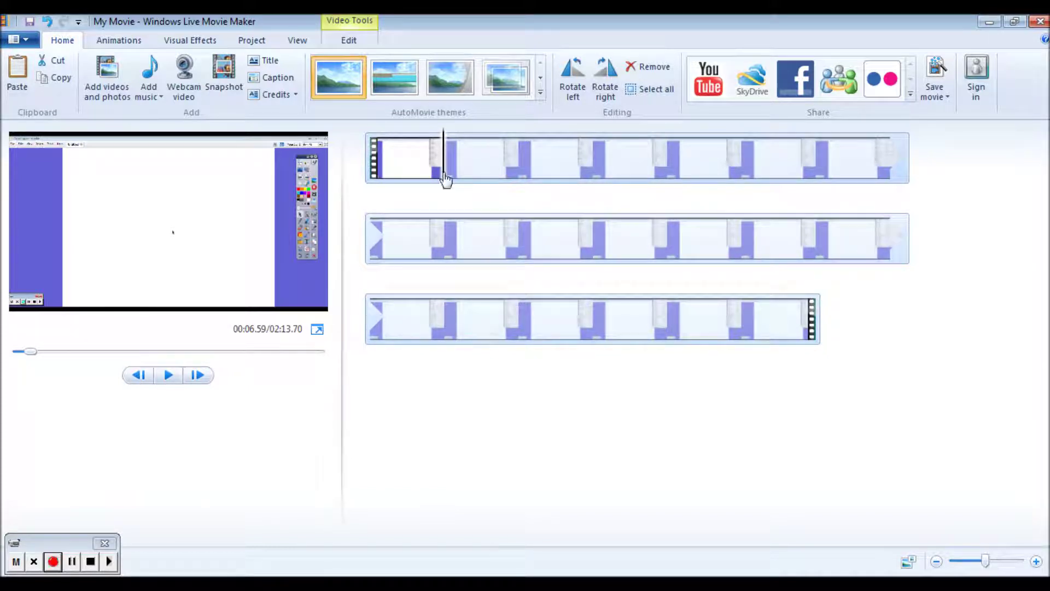
drag(446, 180, 368, 179)
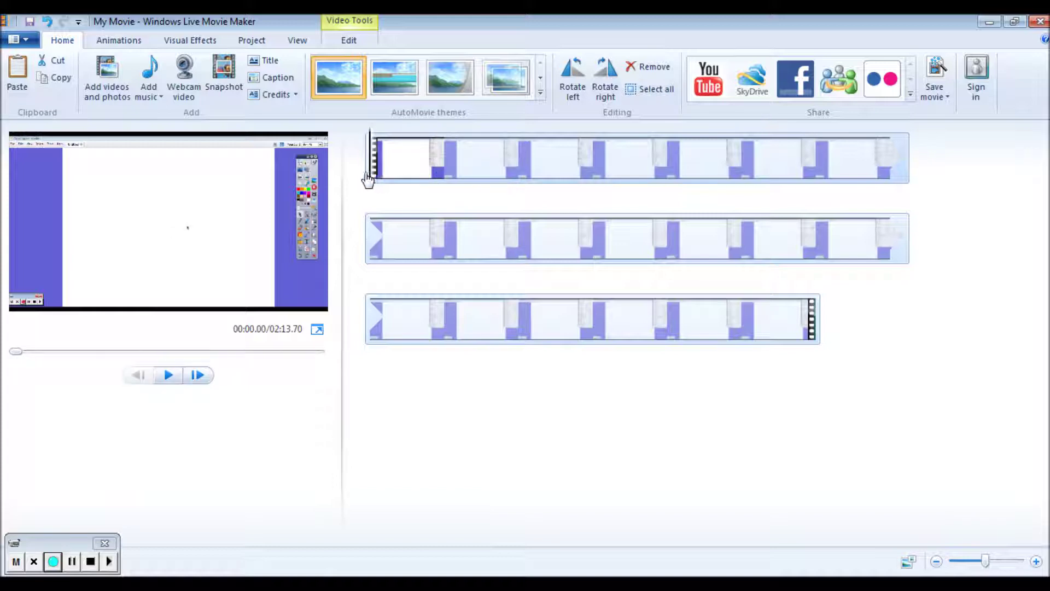
Add an opening title card reading 'Screencasting with Active Inspire' and narrow its text box slightly.
click(268, 61)
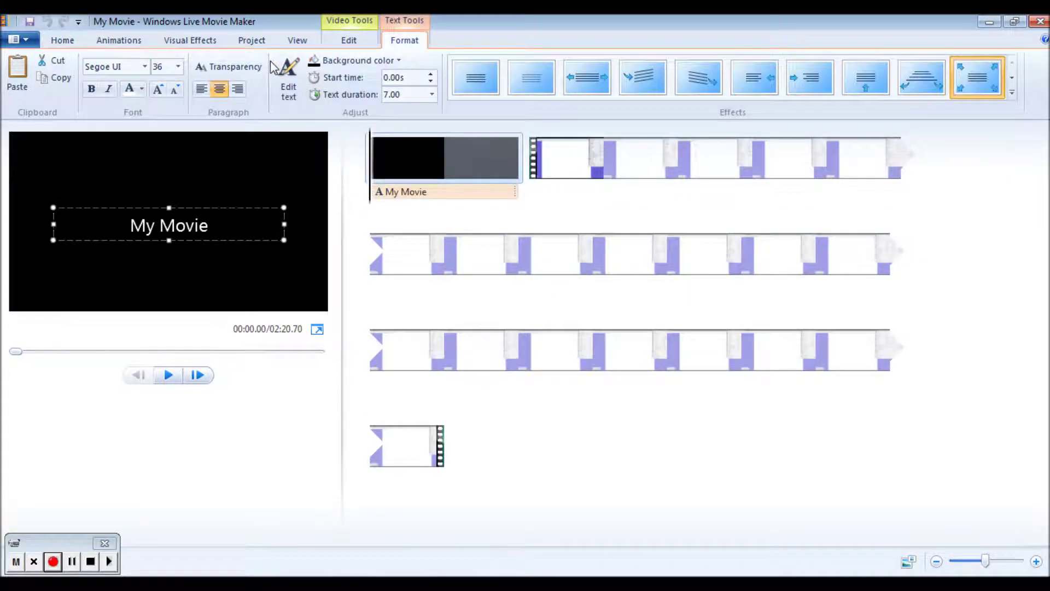
drag(218, 228, 102, 222)
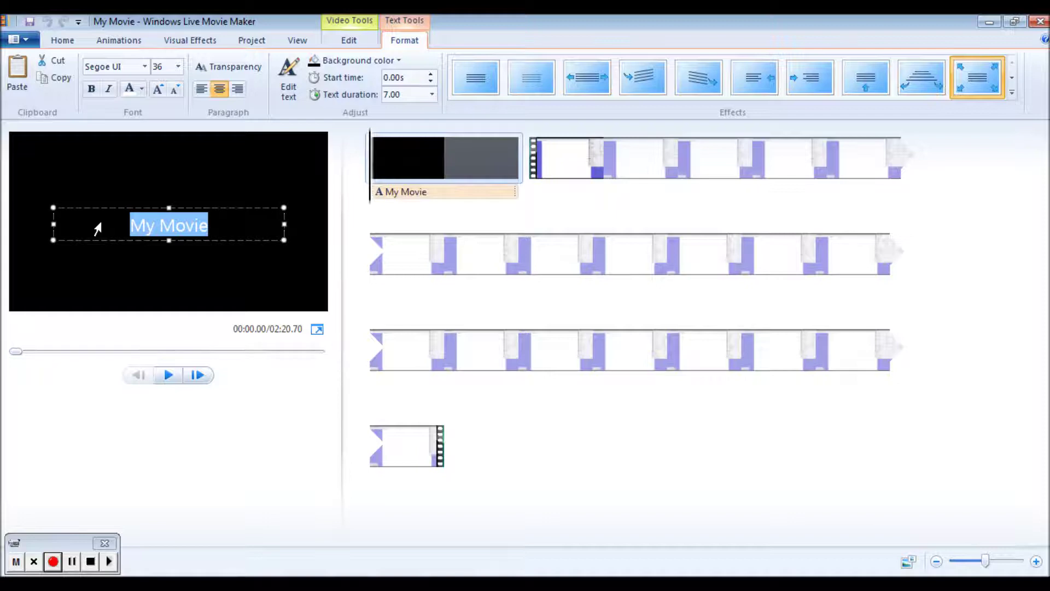
text(Screnn)
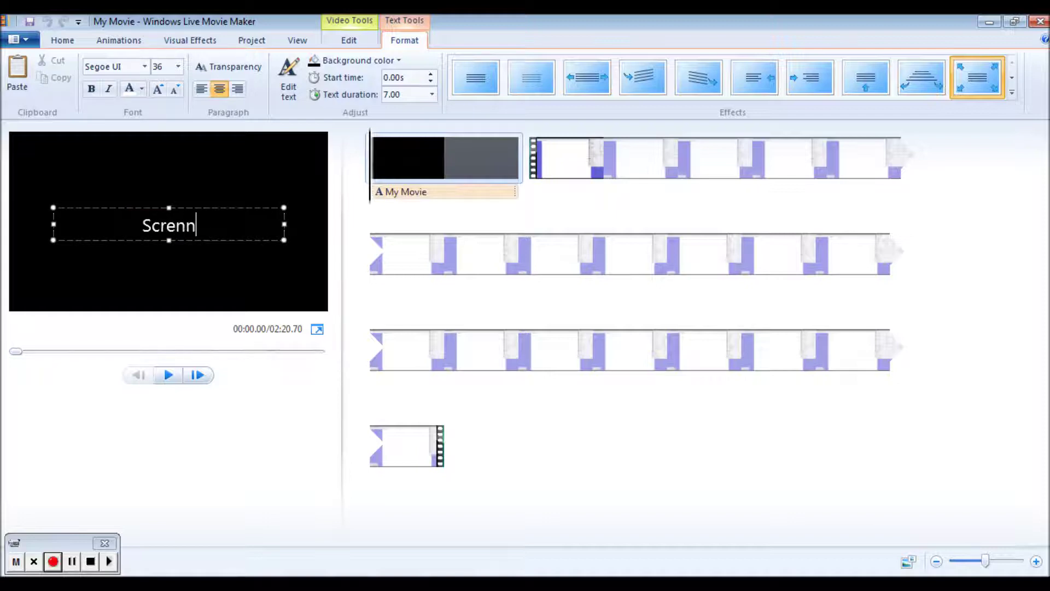
key(BackSpace)
key(BackSpace)
text(encasting w)
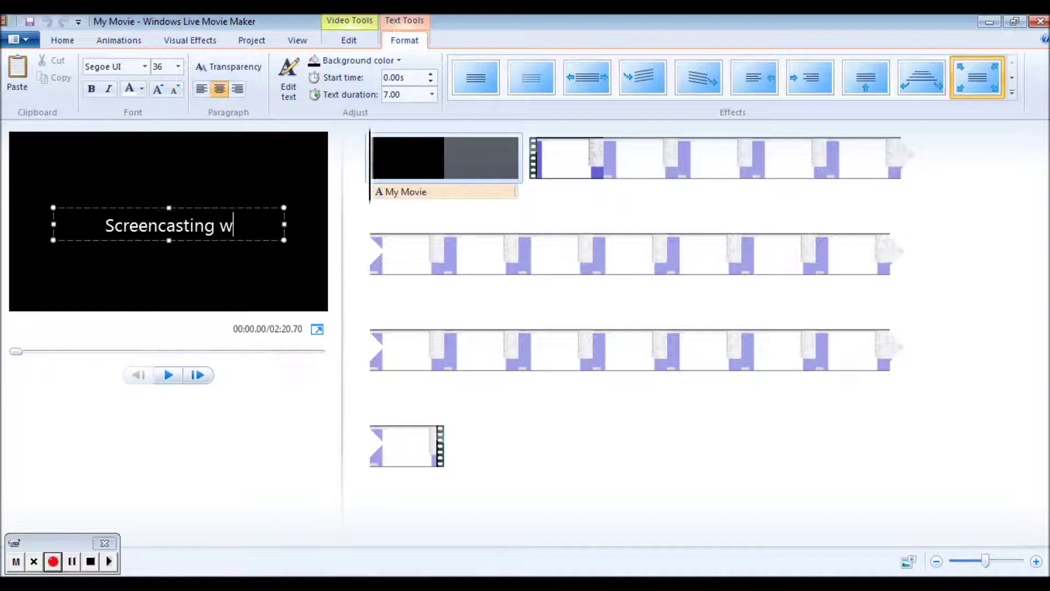
text(ith A)
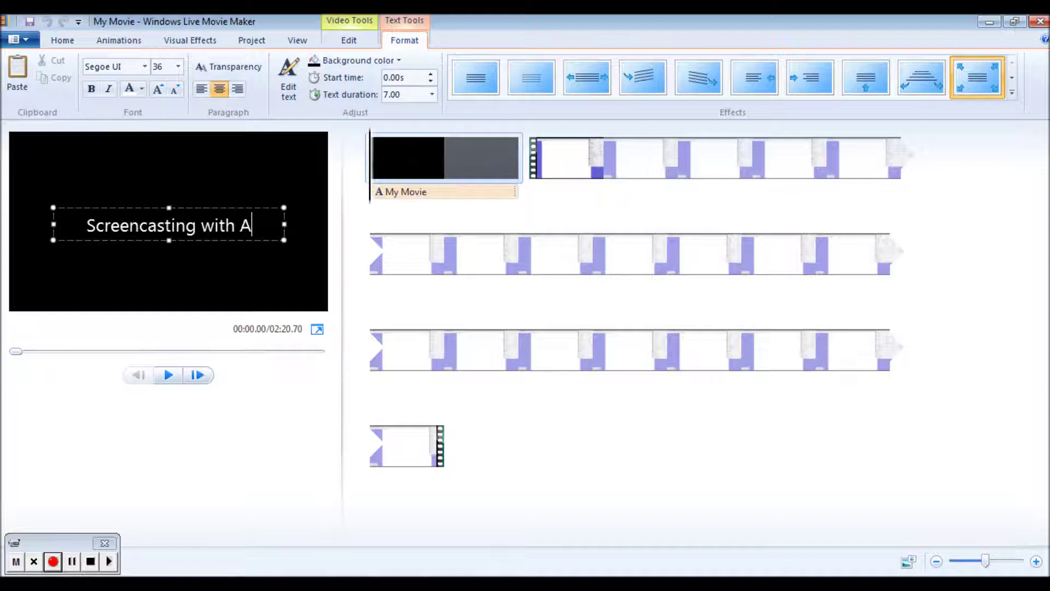
text(ctive Inspire)
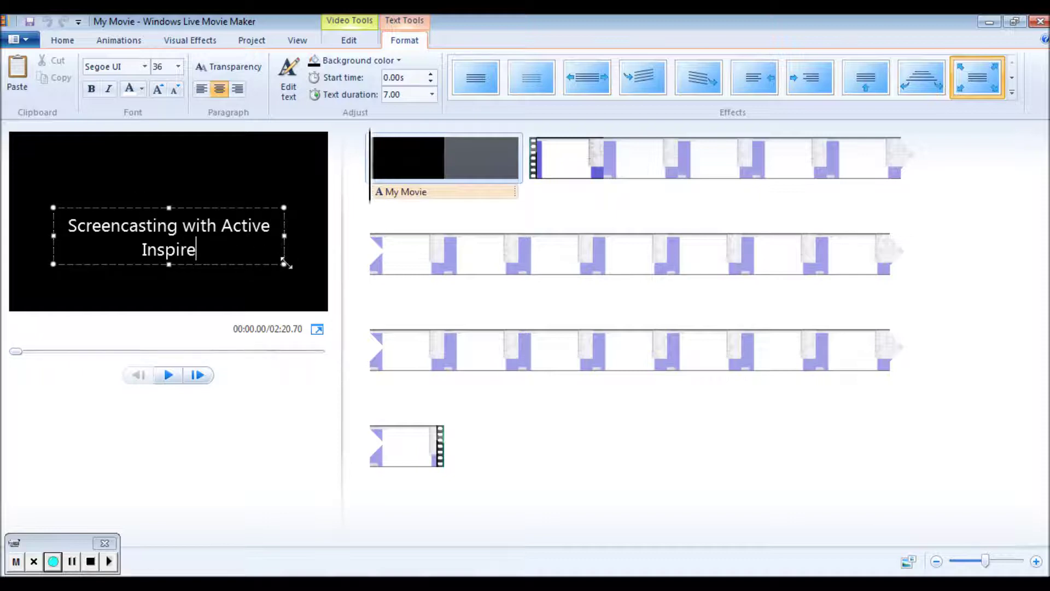
drag(285, 265, 280, 264)
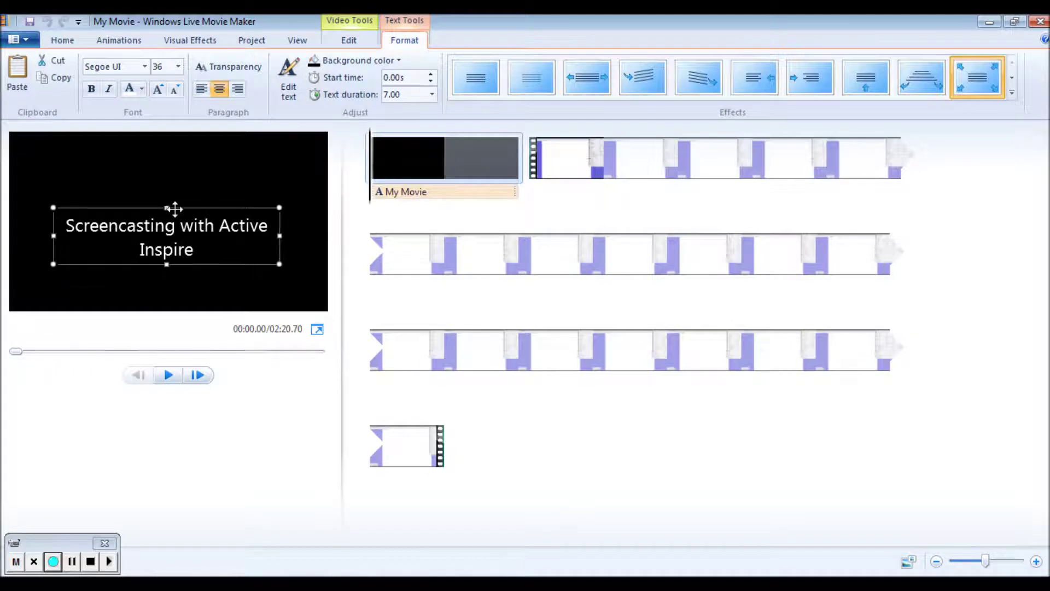
Make the title text yellow and apply the third Contemporary animation effect.
click(141, 89)
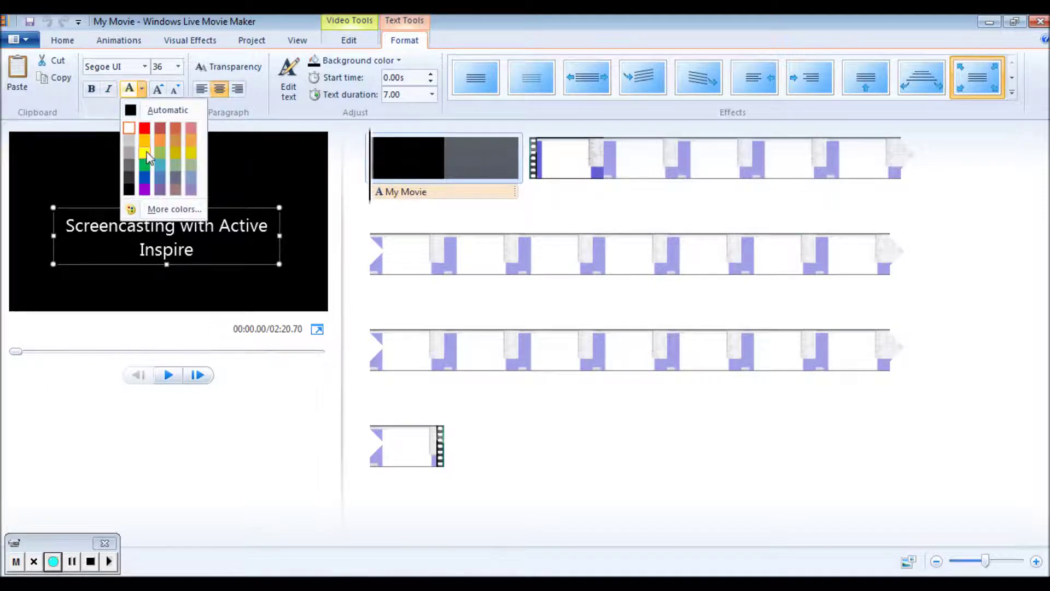
click(145, 152)
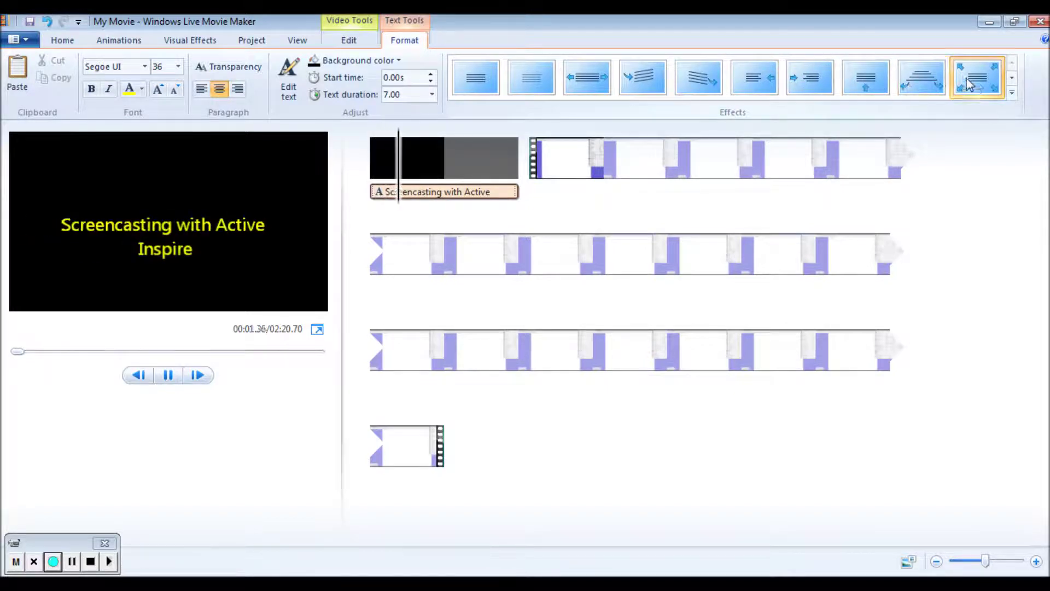
click(1012, 82)
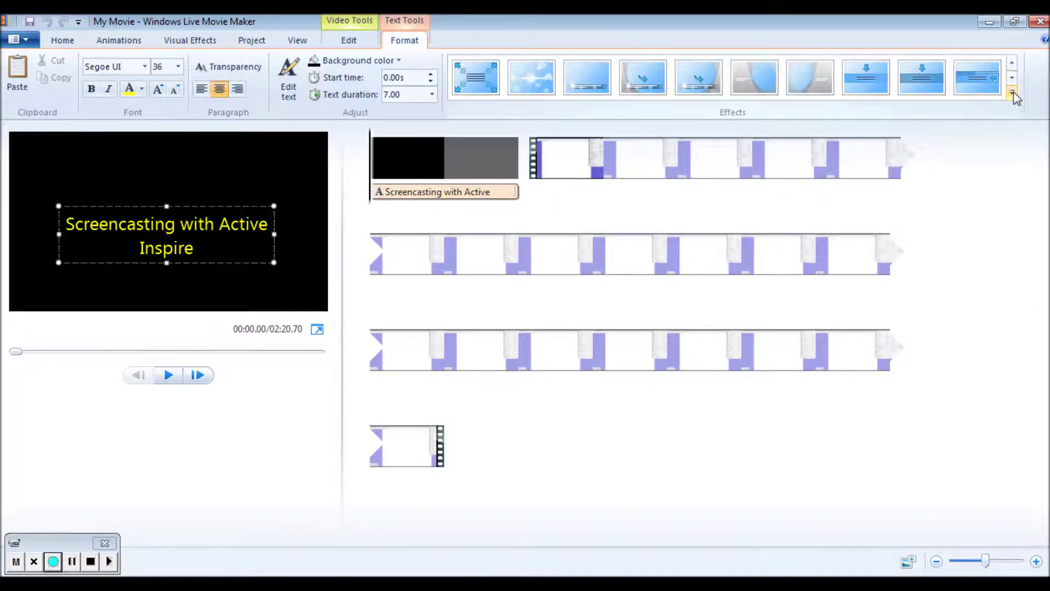
click(1012, 90)
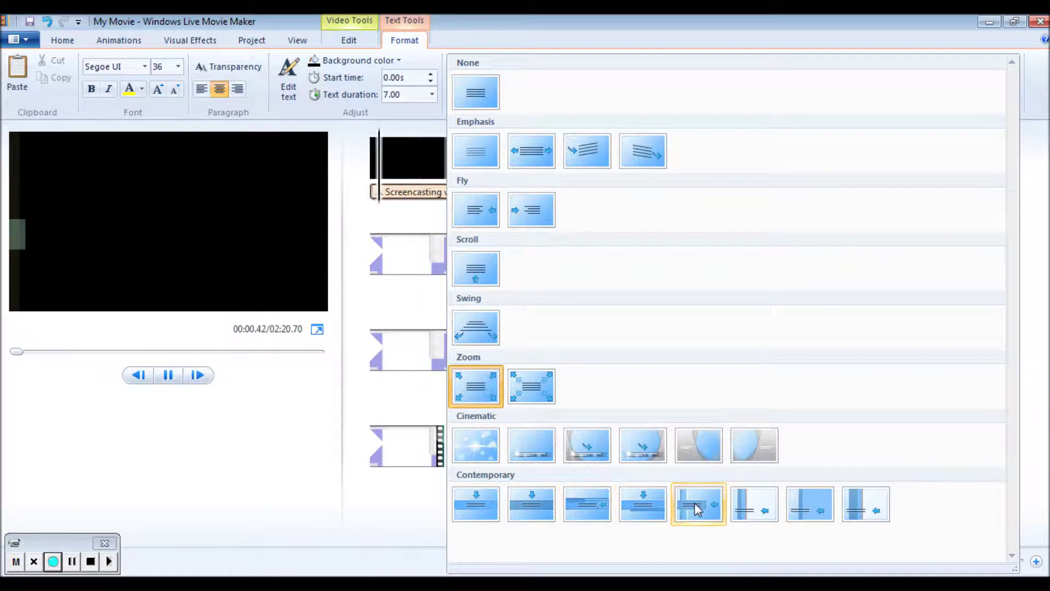
click(591, 503)
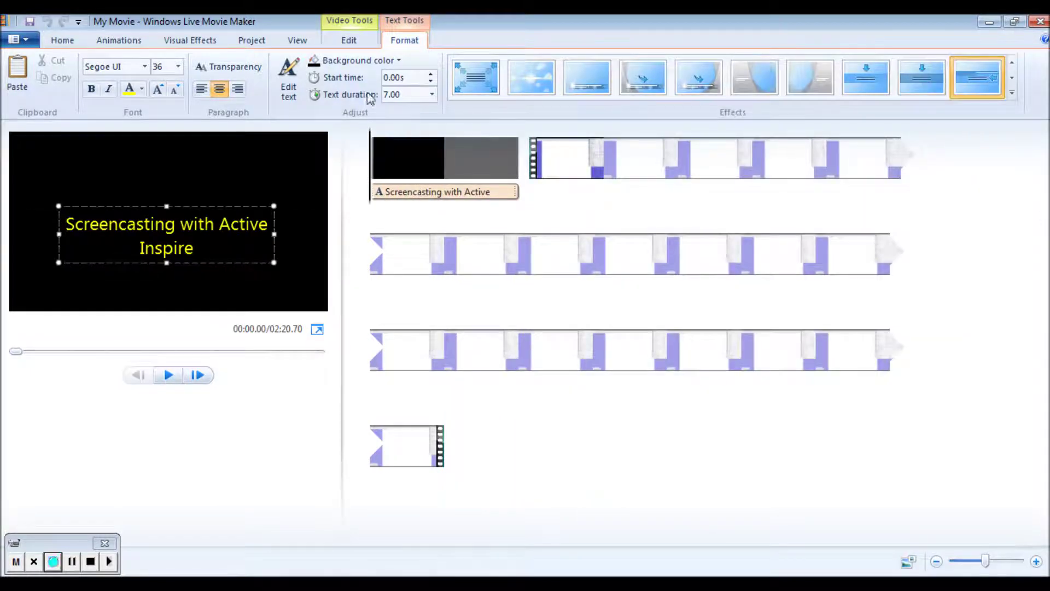
click(400, 61)
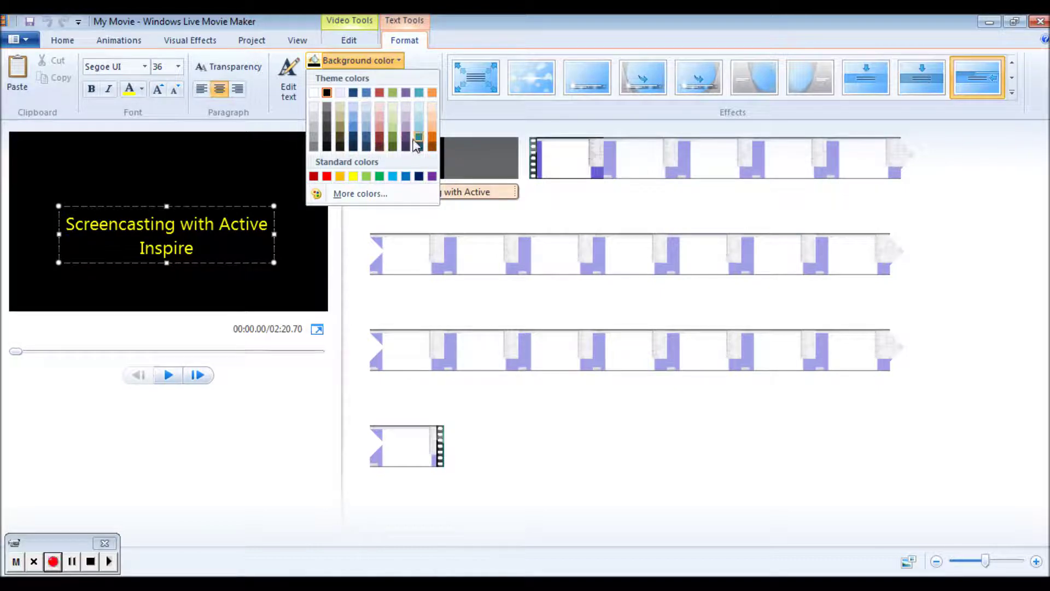
Give the title card a purple background and preview its animation.
click(432, 176)
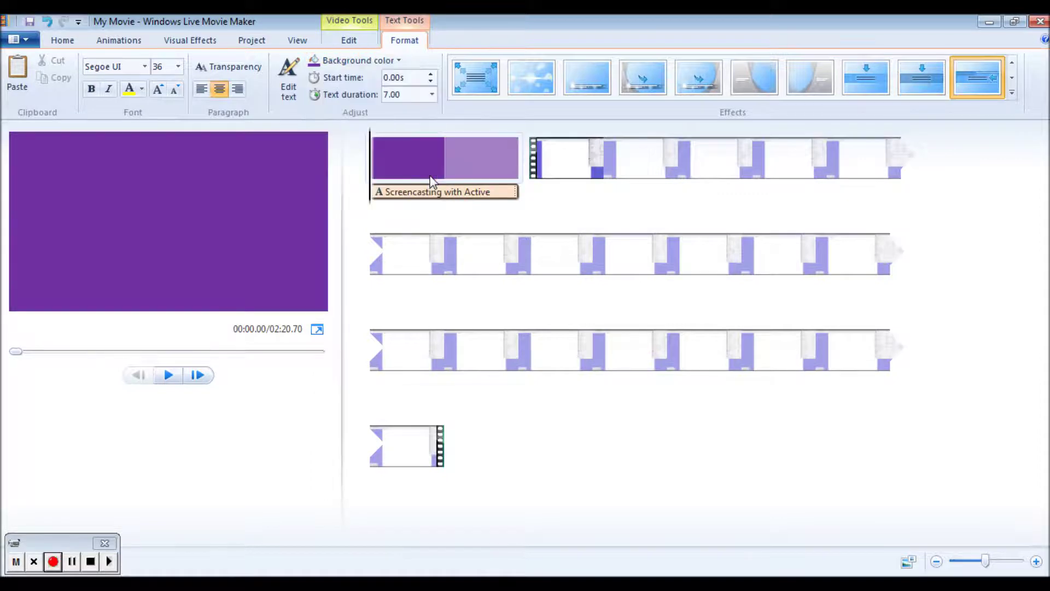
click(168, 375)
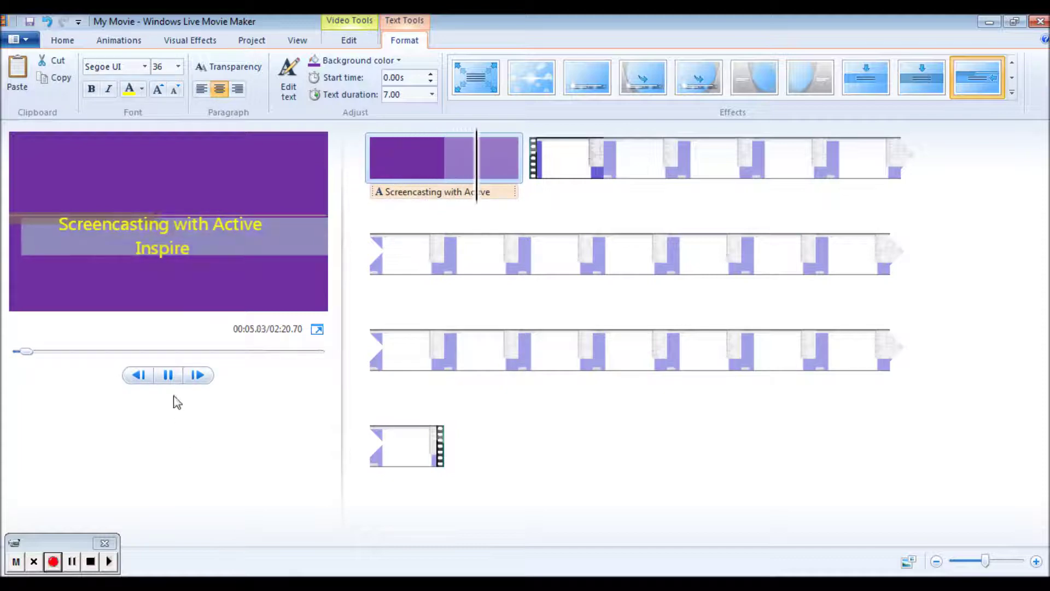
click(169, 376)
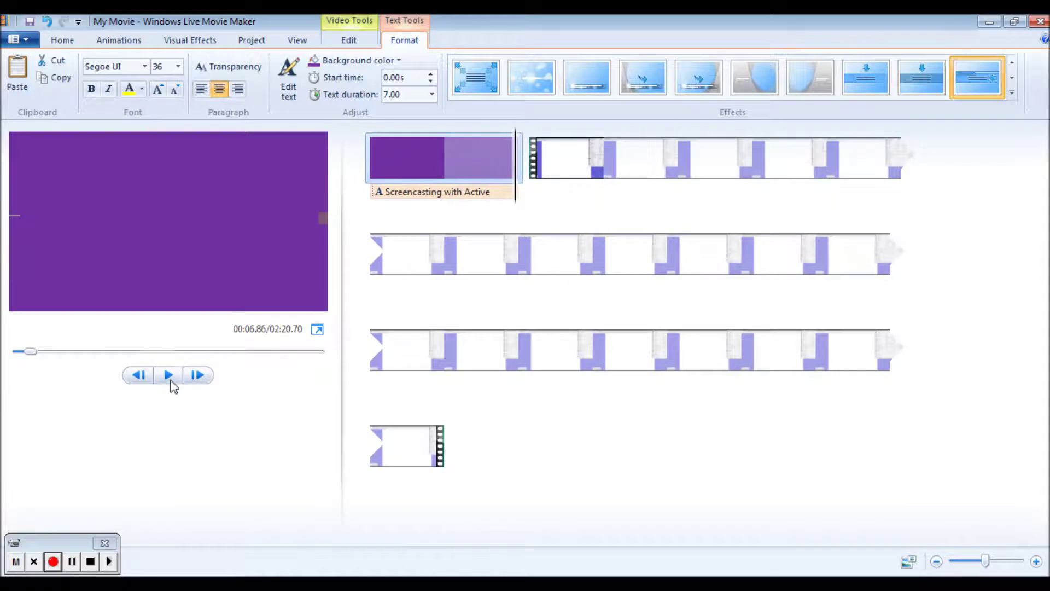
Stop playback, move the playhead back to the purple title card, select it, and show its transitions.
click(168, 375)
click(169, 376)
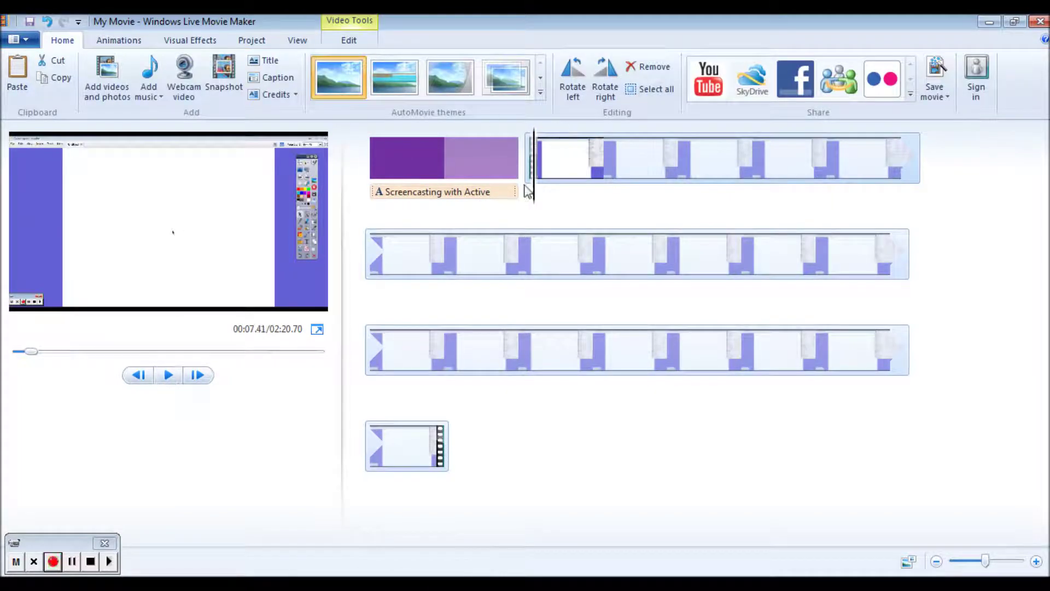
drag(537, 199, 524, 198)
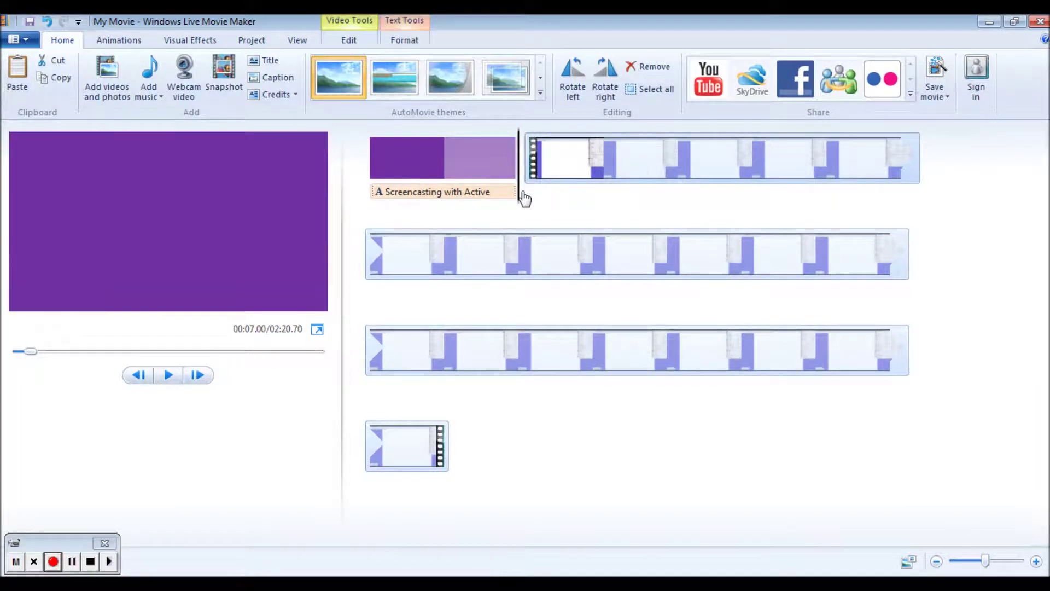
click(523, 198)
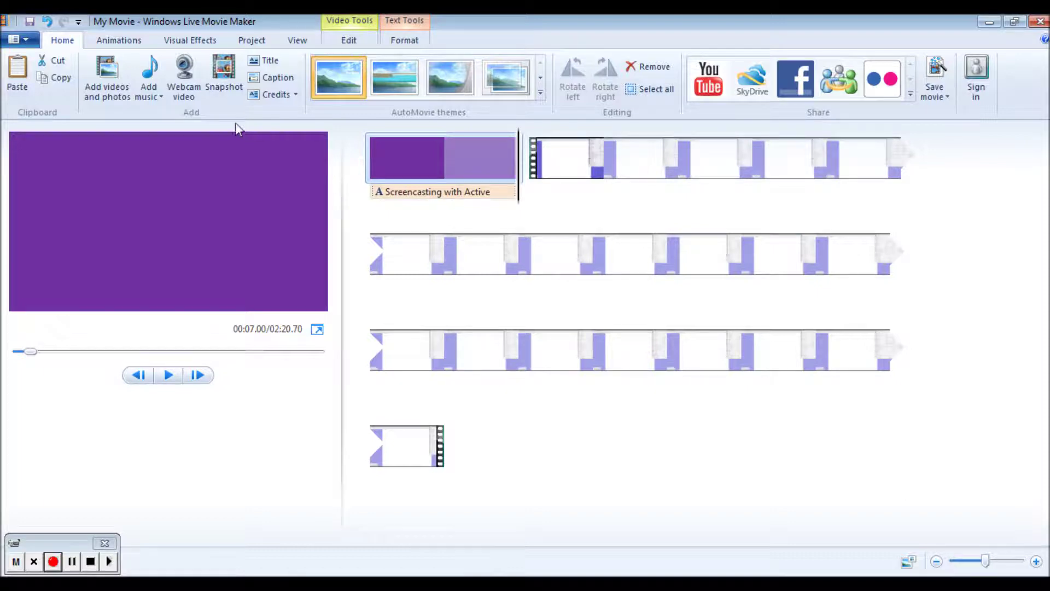
click(138, 54)
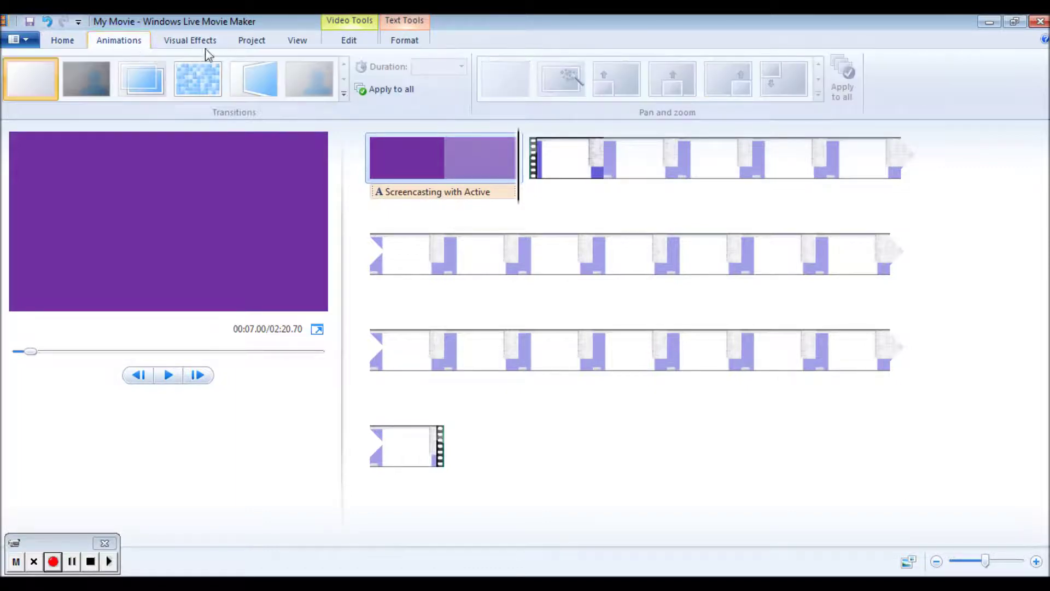
Set both fade in and fade out of the first screencast clip to Fast.
click(349, 41)
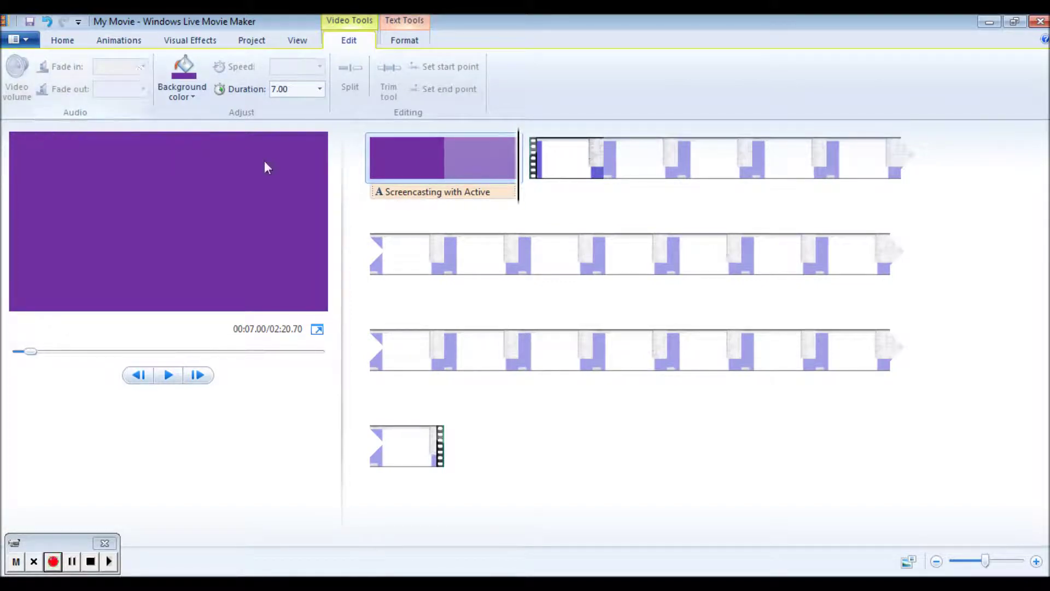
click(526, 207)
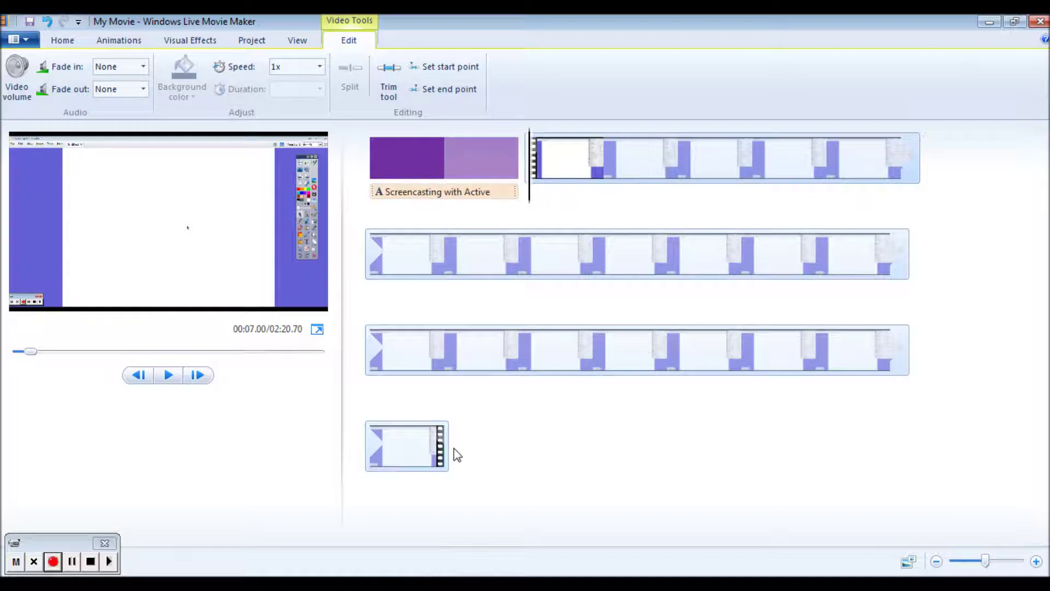
click(142, 67)
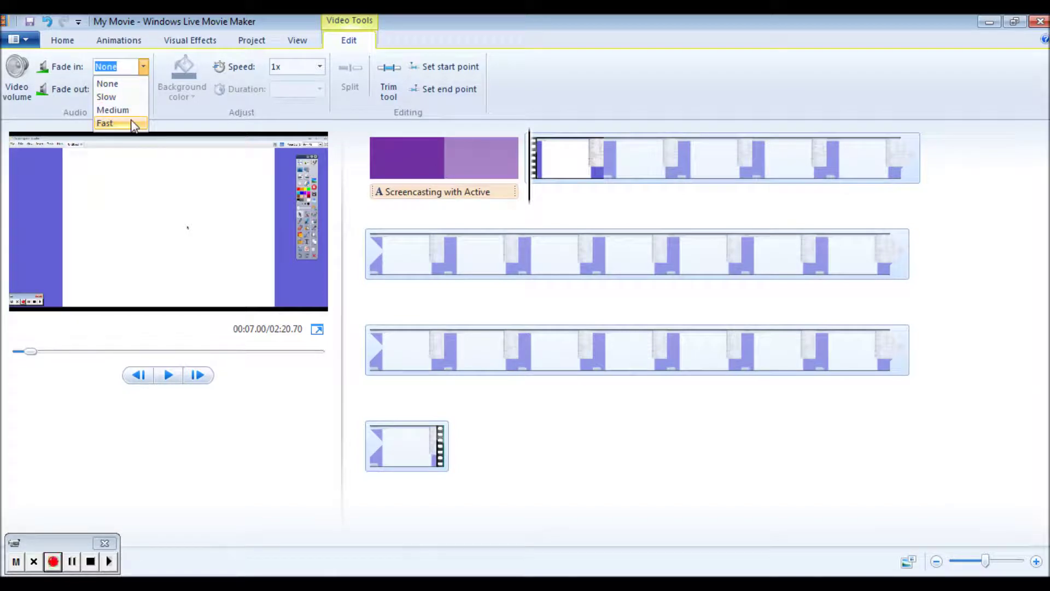
click(131, 123)
click(143, 90)
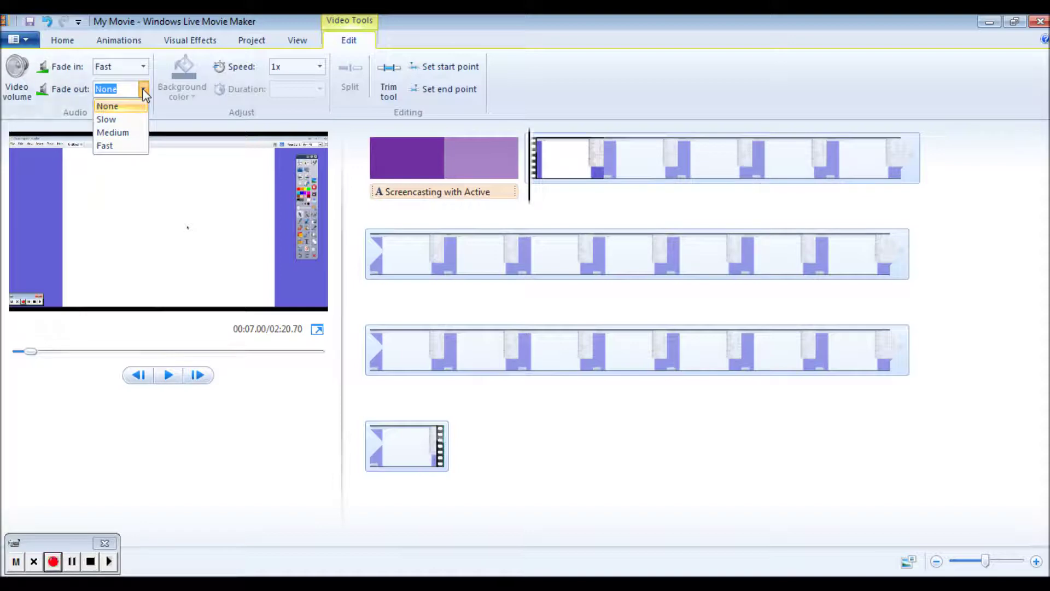
click(131, 146)
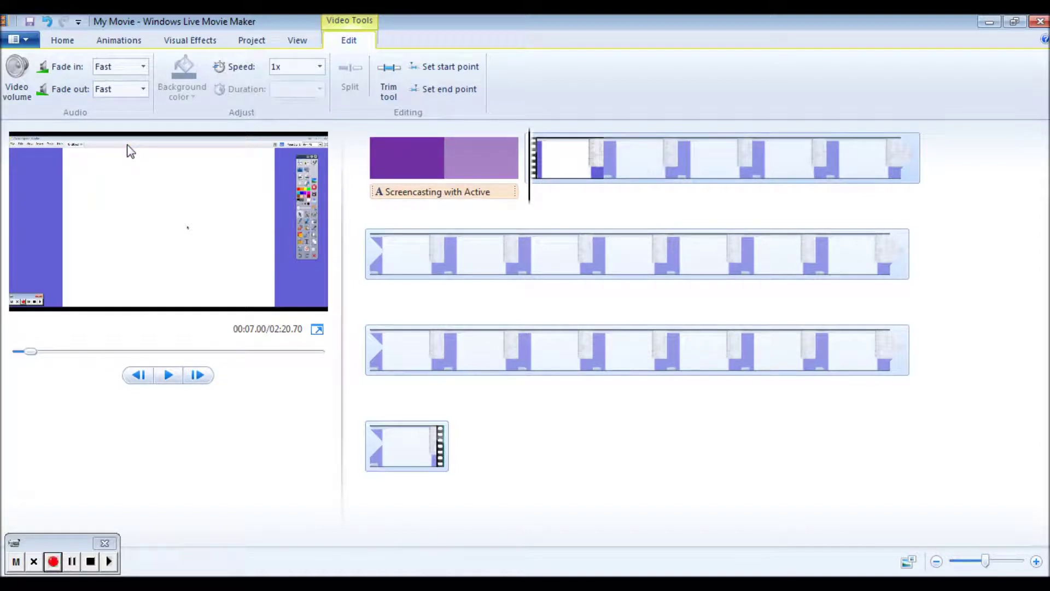
Apply the Bow tie - horizontal transition, replacing Diagonal - cross out, to the first screencast clip.
click(126, 51)
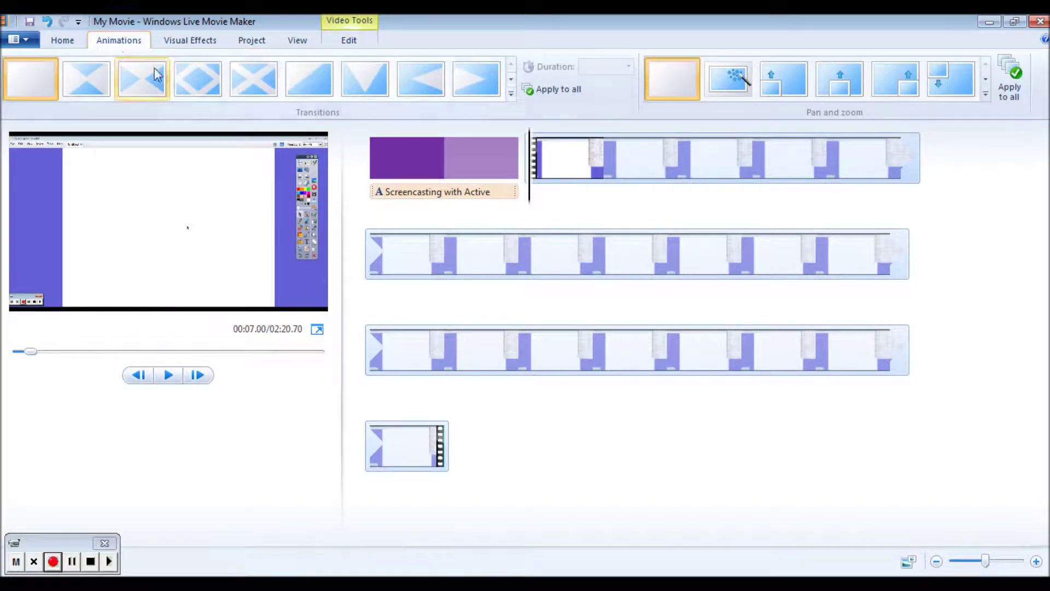
click(250, 72)
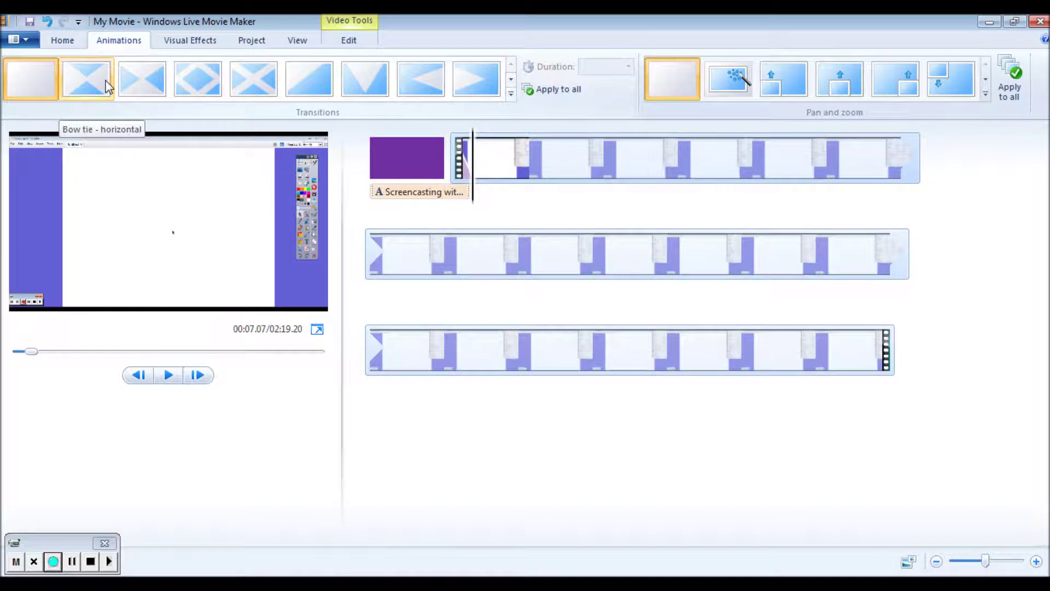
click(108, 87)
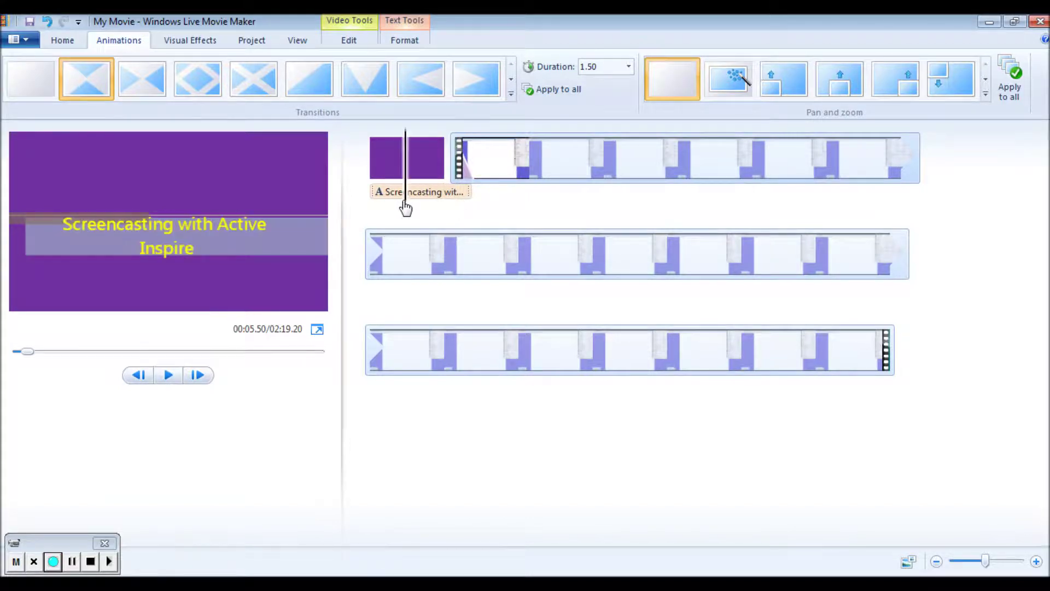
Preview the movie from the start, stopping playback at 23.22 seconds.
click(364, 206)
click(163, 379)
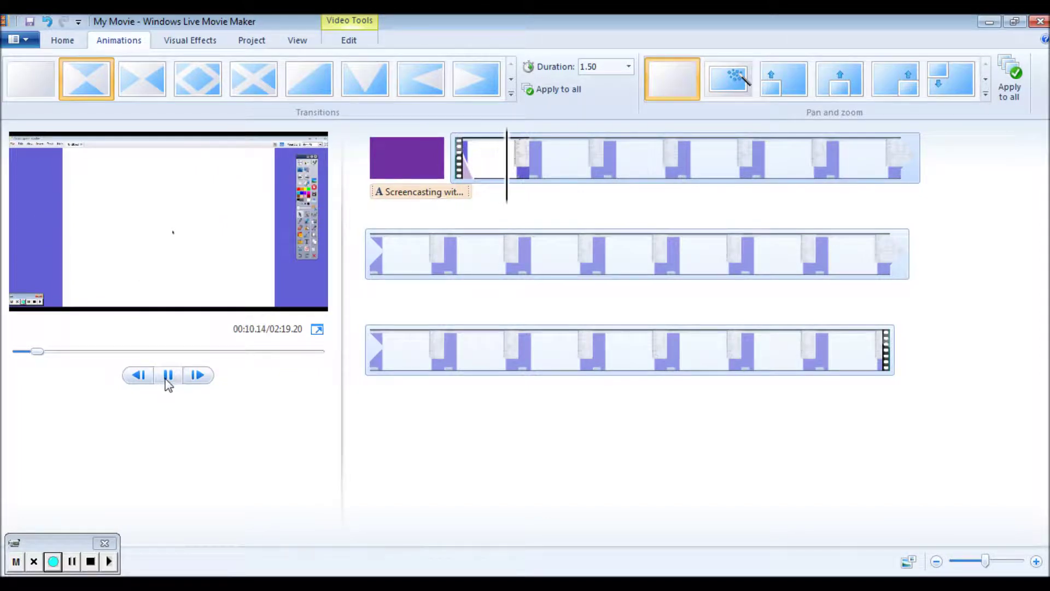
click(166, 378)
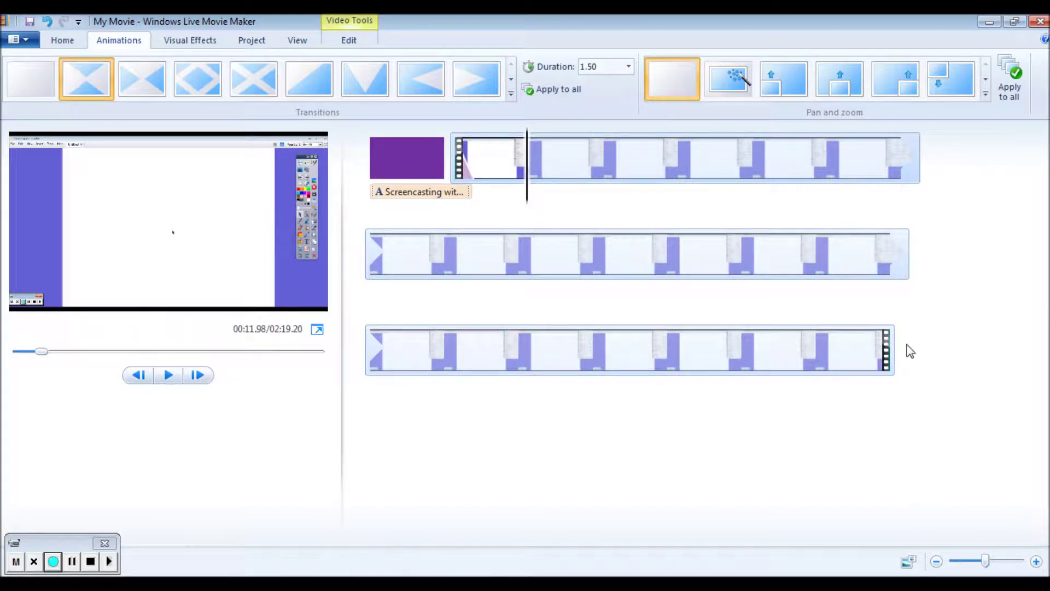
click(168, 375)
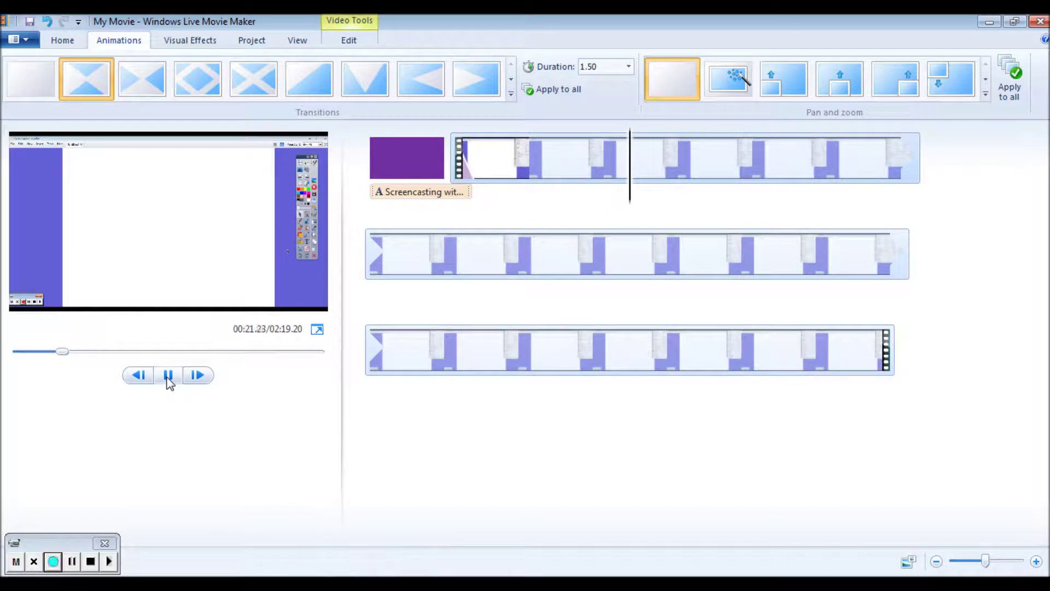
click(167, 375)
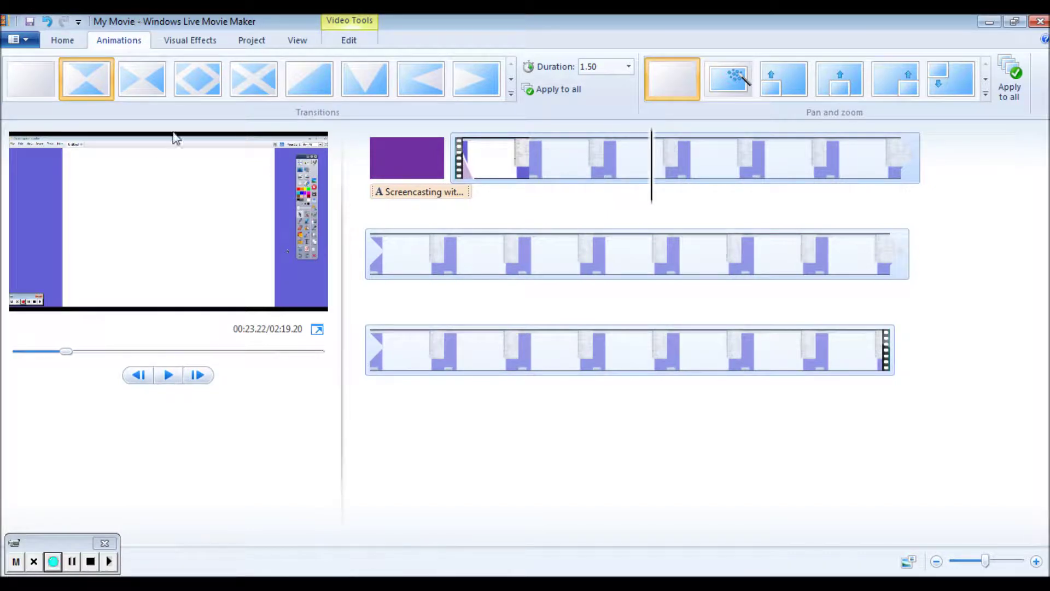
click(60, 43)
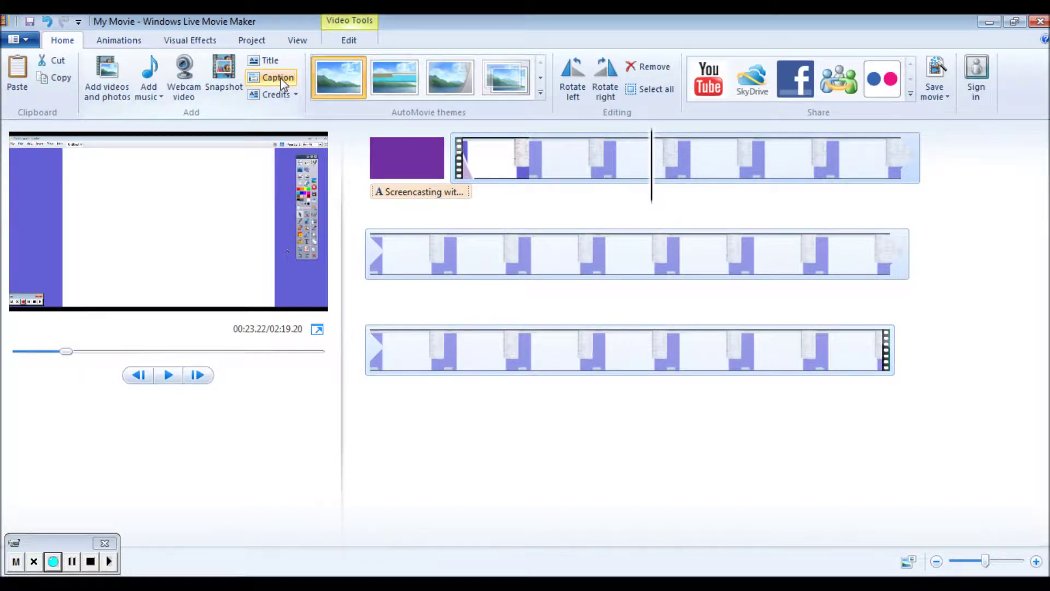
Add a caption at 23.22 seconds and make its text red.
click(281, 82)
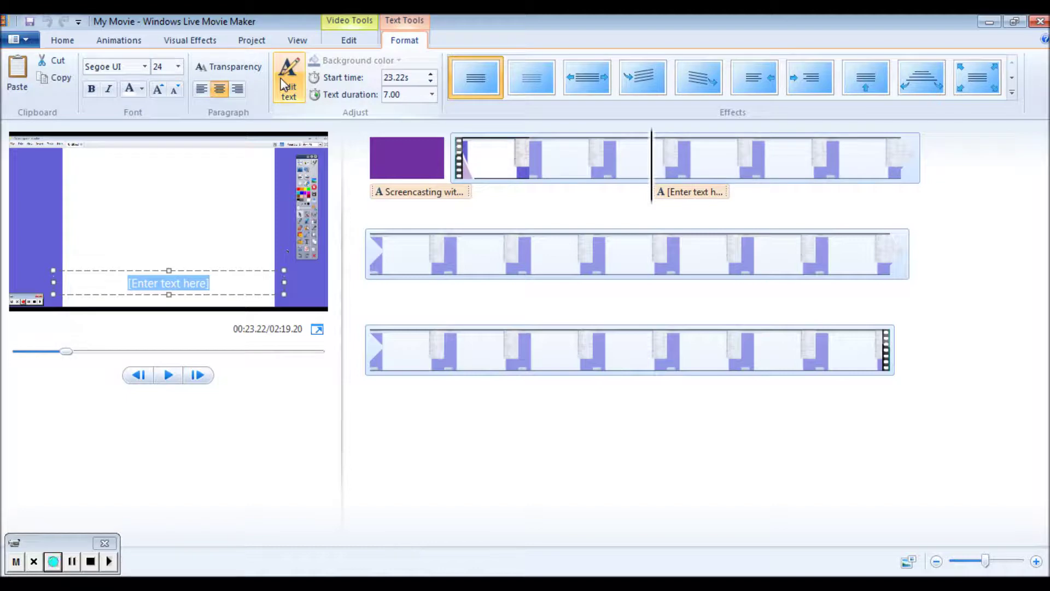
click(283, 83)
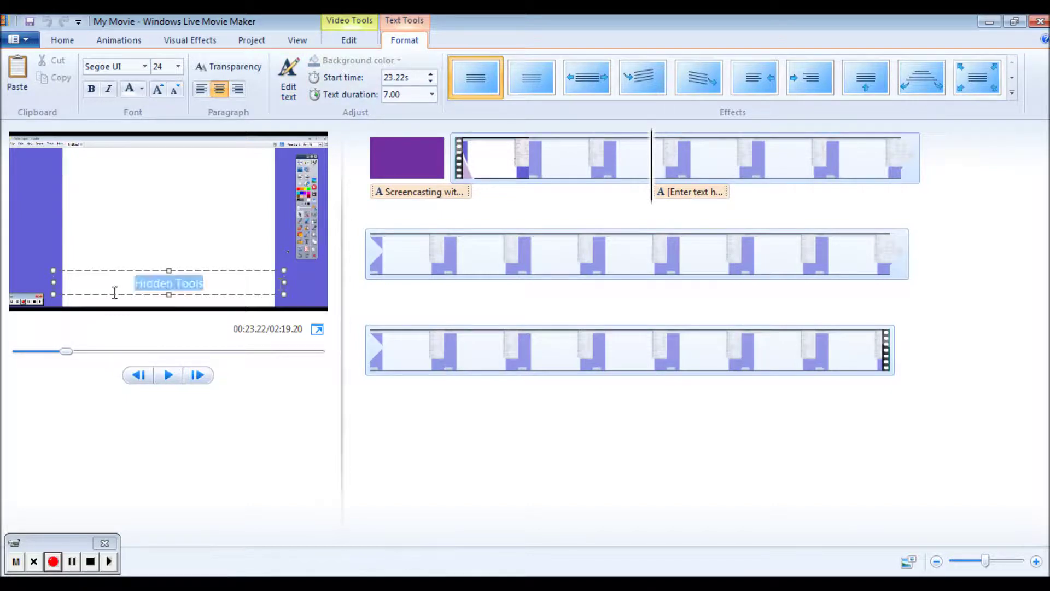
click(142, 89)
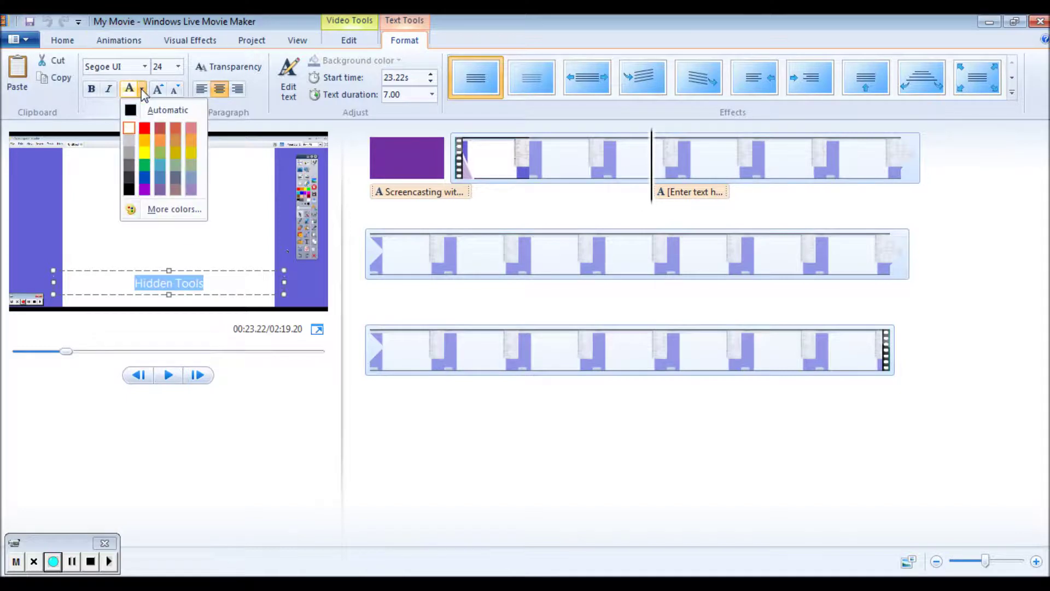
click(145, 129)
Add a second caption line 'Located in the Tool Pallet' and reposition the caption in the frame.
drag(230, 270, 173, 173)
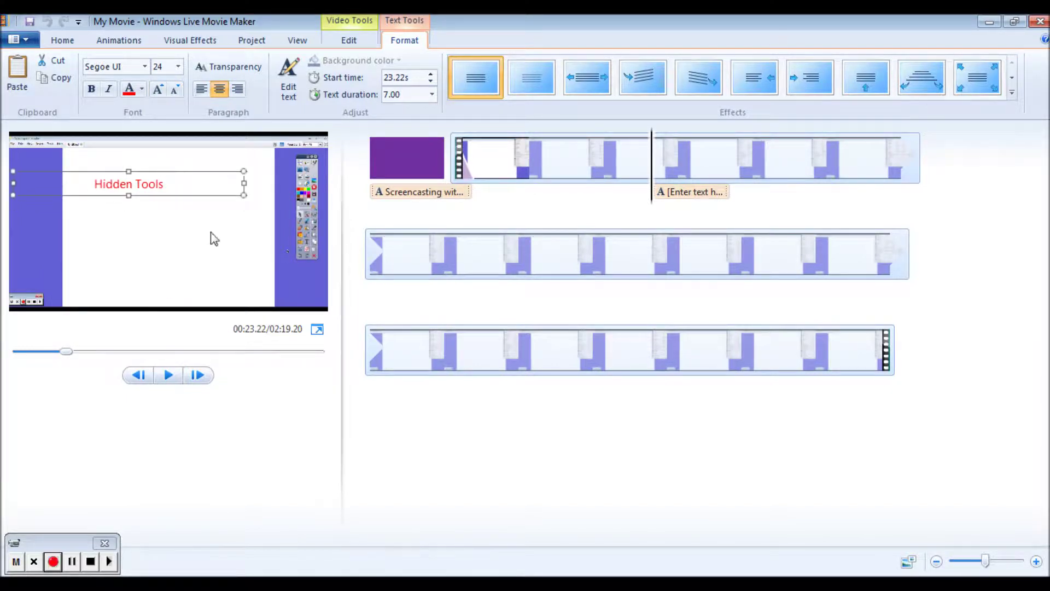
click(175, 183)
key(Return)
text(Loca)
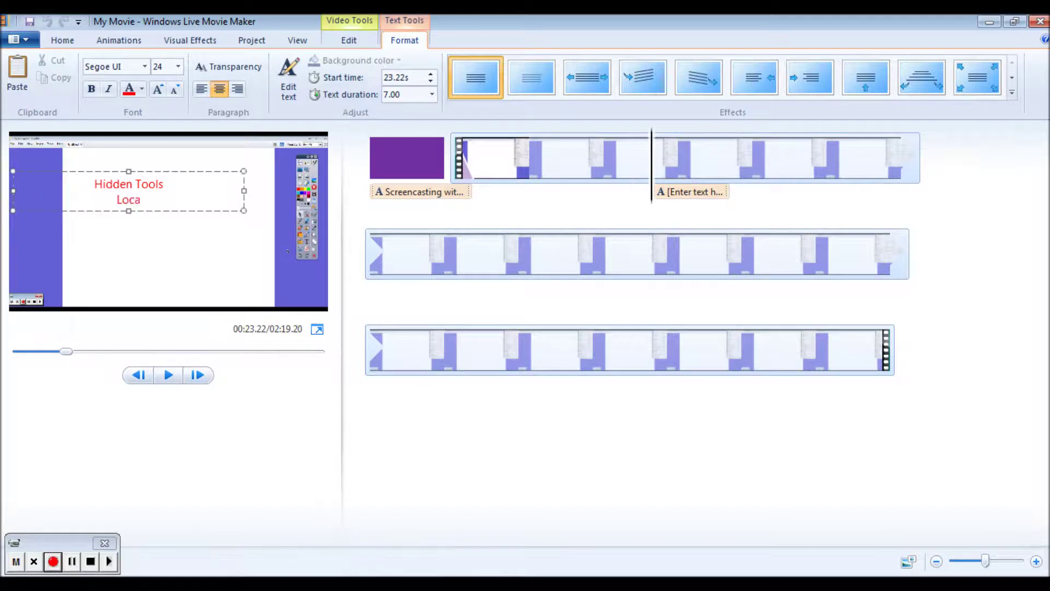
text(ted in the Tool)
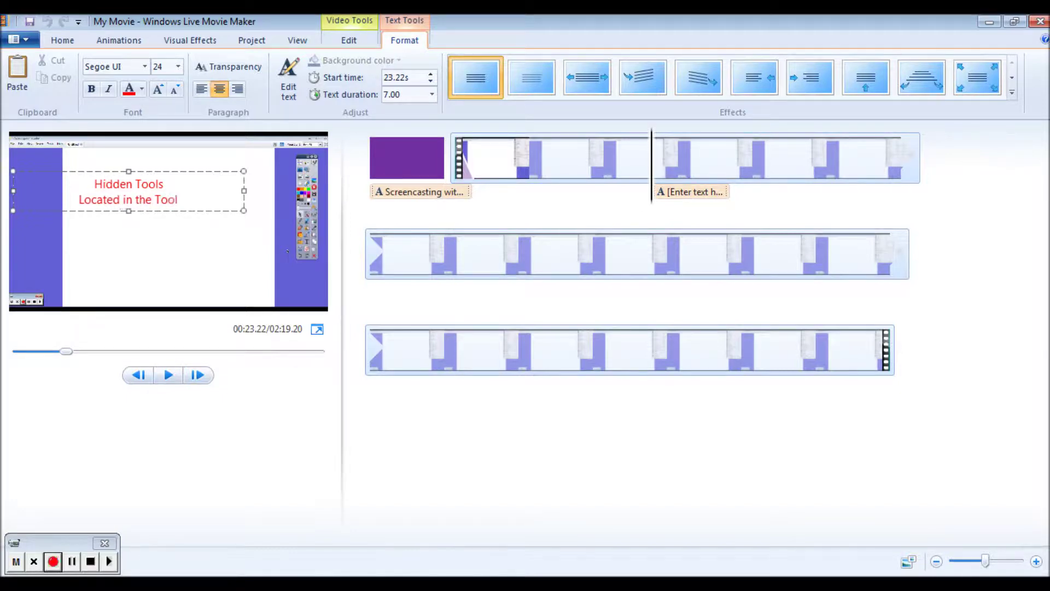
text( Pallet)
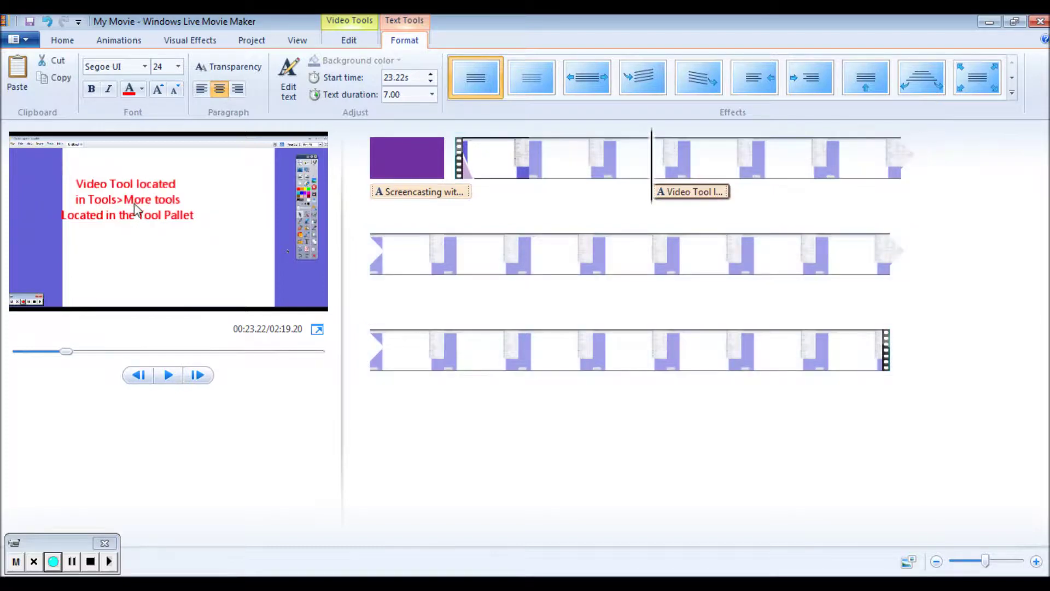
click(143, 218)
drag(156, 223, 206, 246)
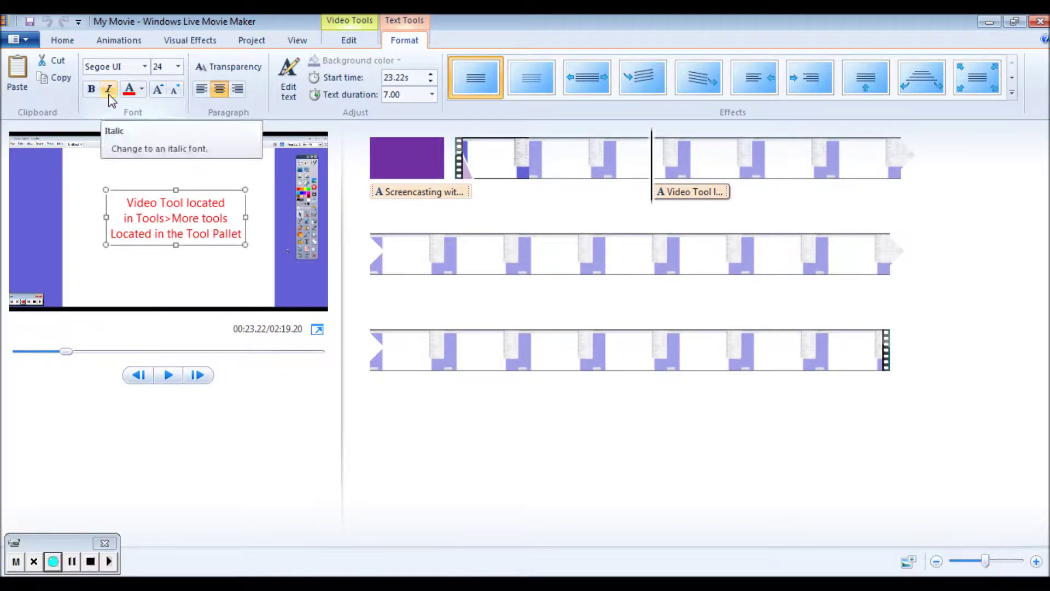
click(186, 269)
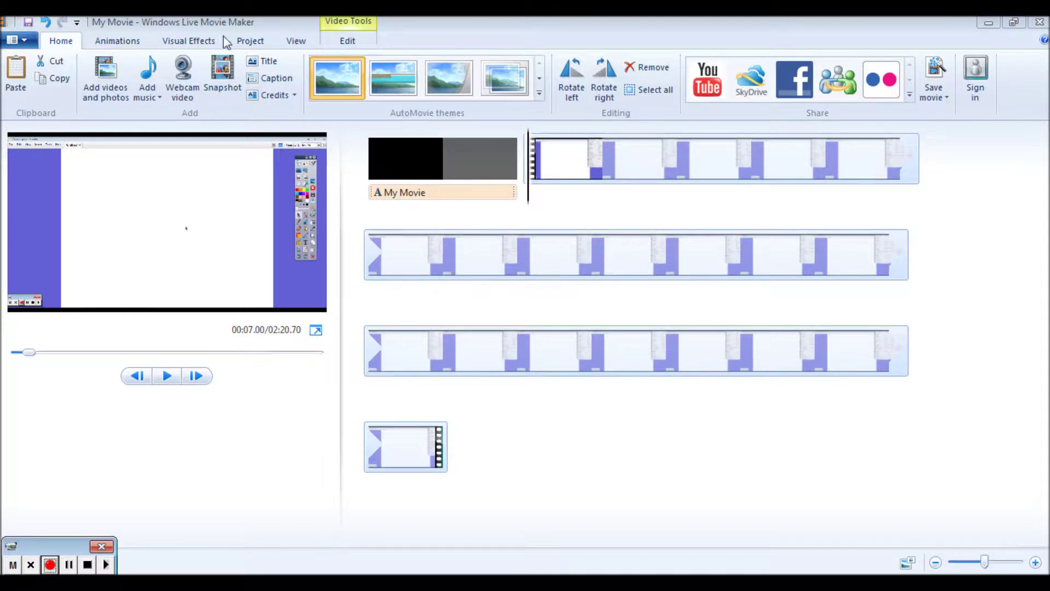
Add active inspire video tool 2.avi after the existing clips, extending the movie to 04:31.91.
click(105, 89)
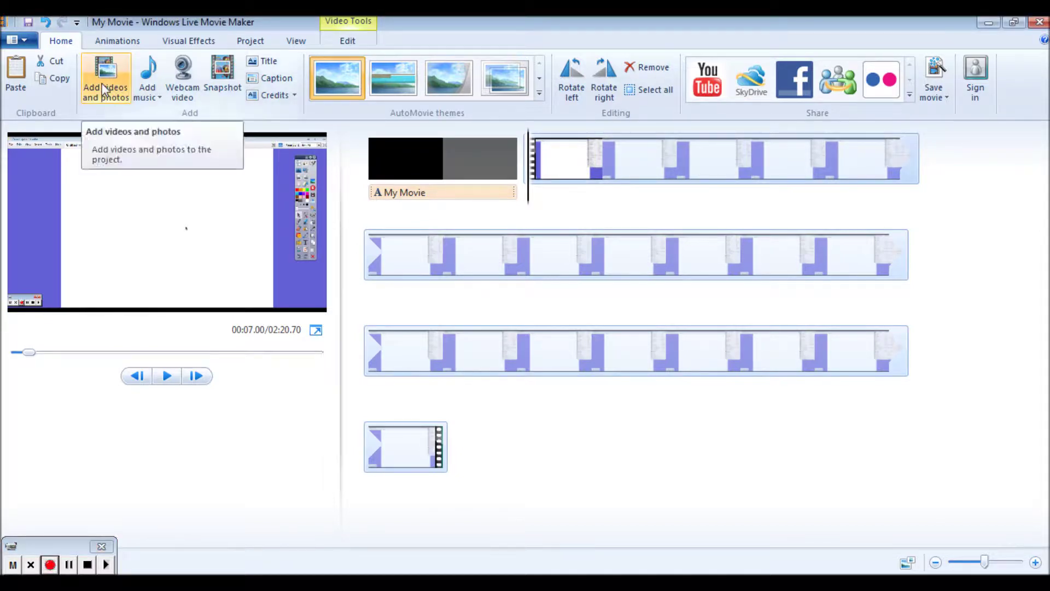
click(105, 90)
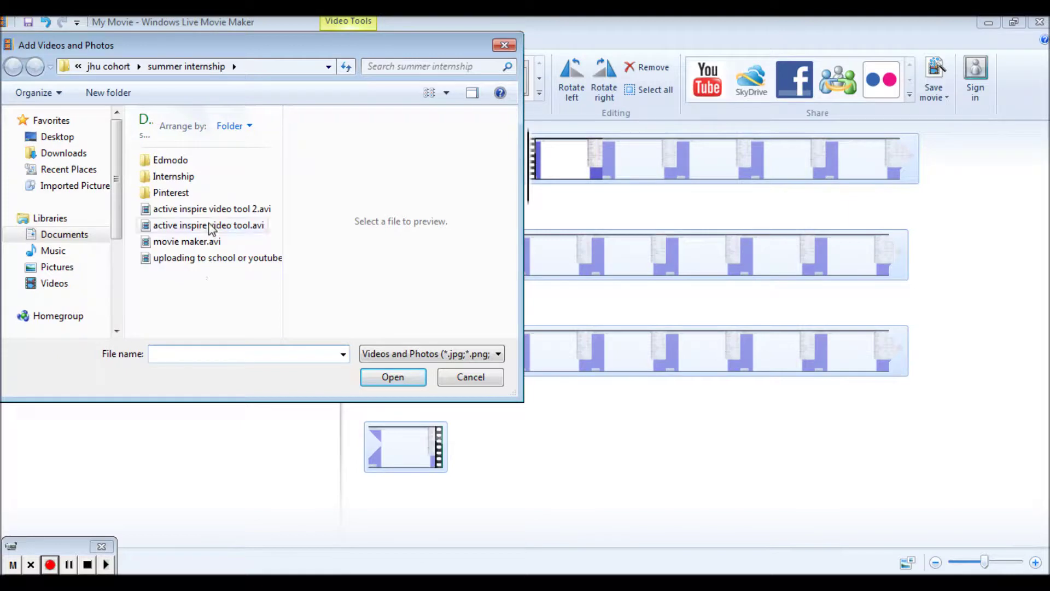
click(209, 212)
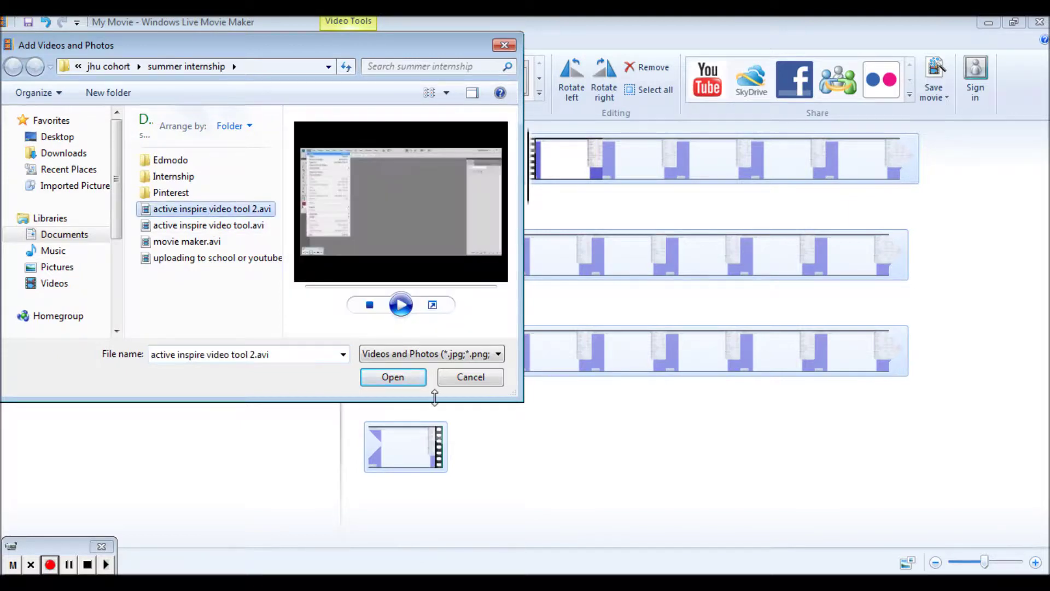
click(403, 379)
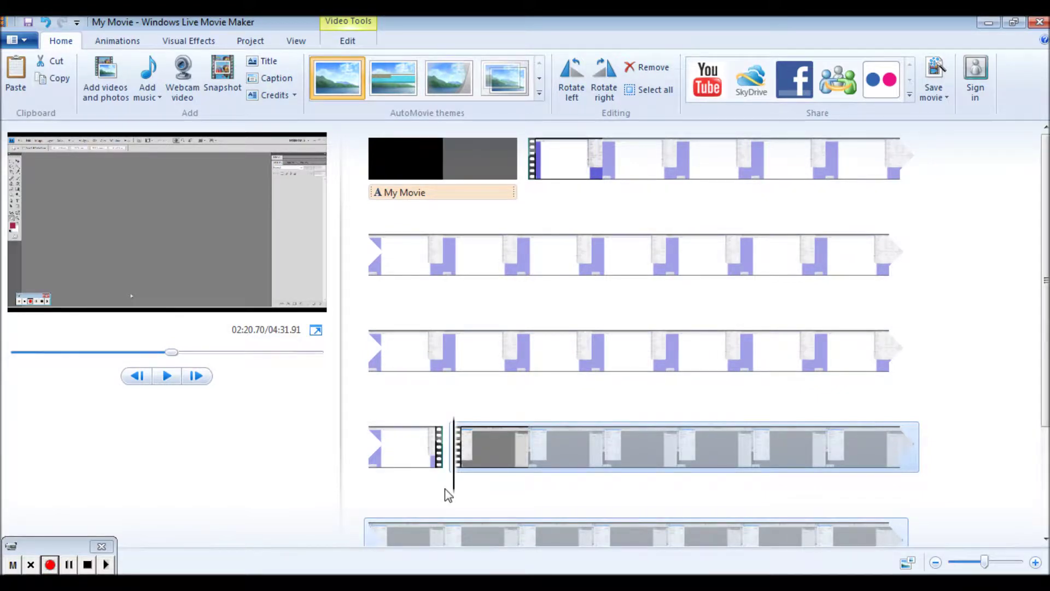
Give the new clip a 1.50-second Bowtie-vertical transition.
click(118, 43)
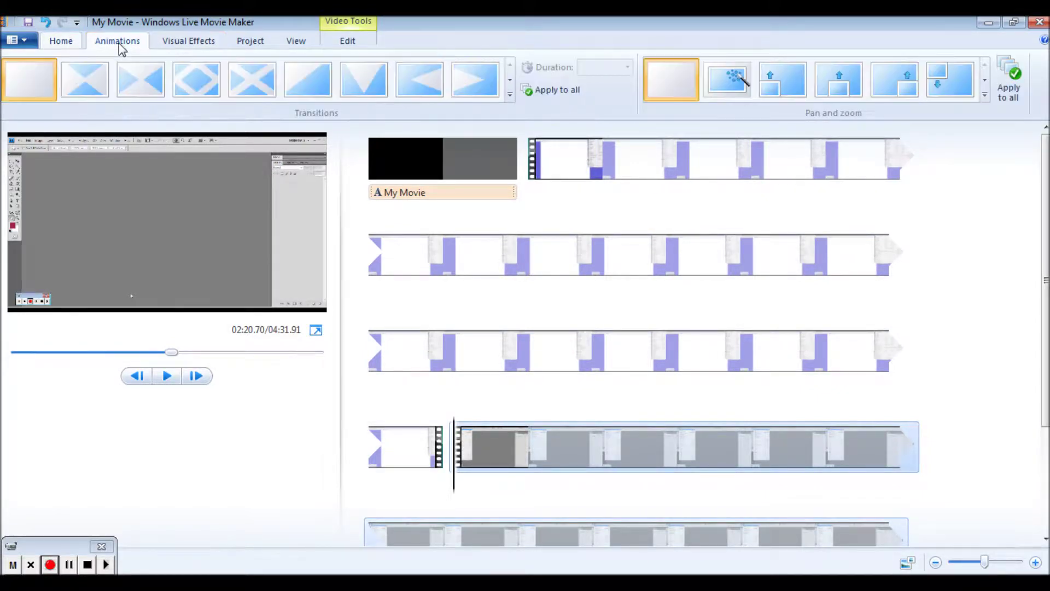
click(136, 75)
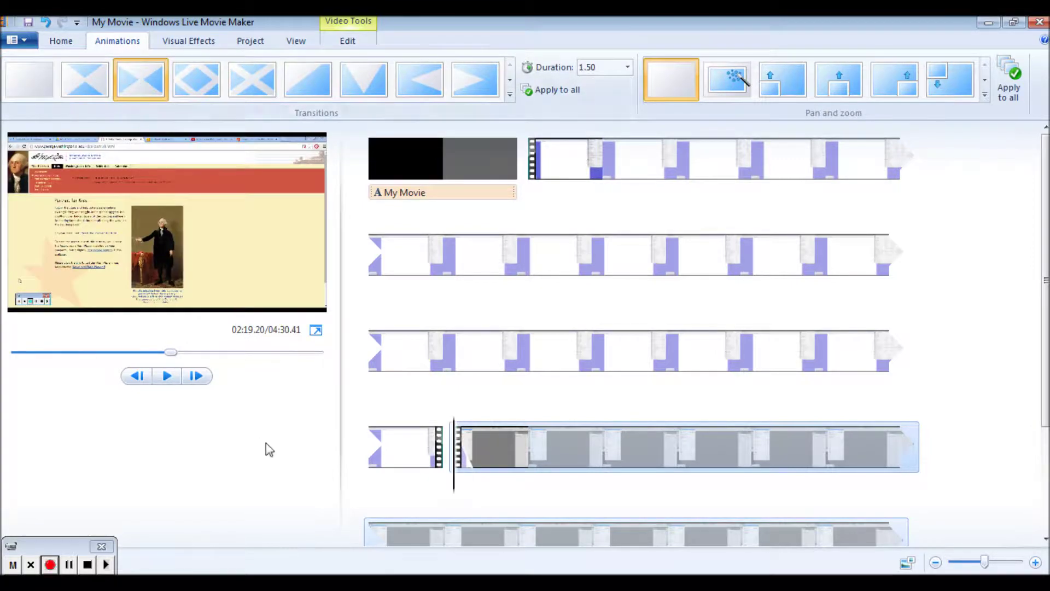
click(55, 41)
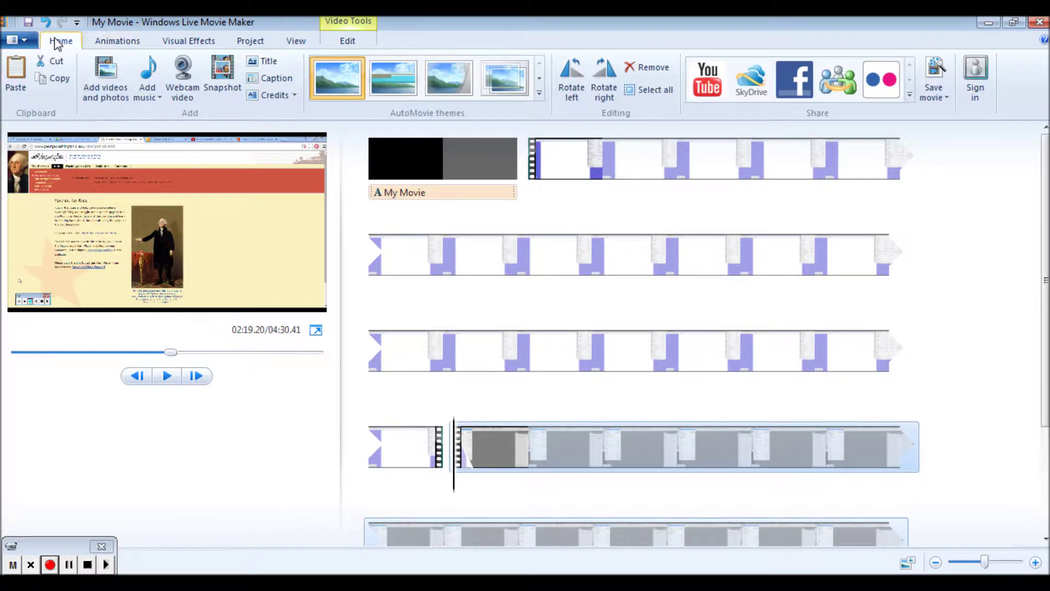
Set the clip's fade in to Fast and play the movie from the current point.
click(344, 44)
click(141, 68)
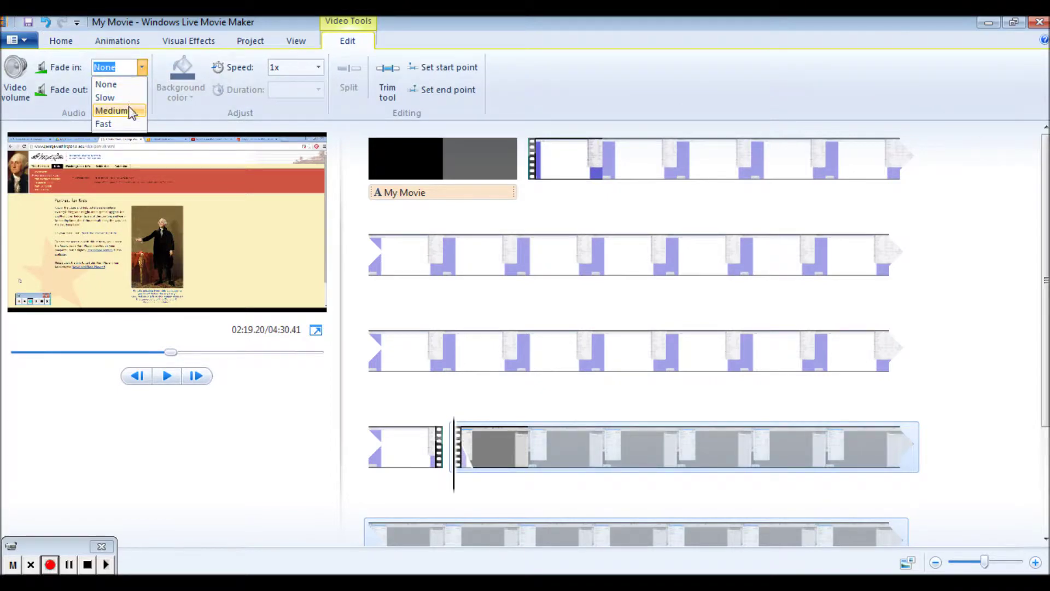
click(132, 124)
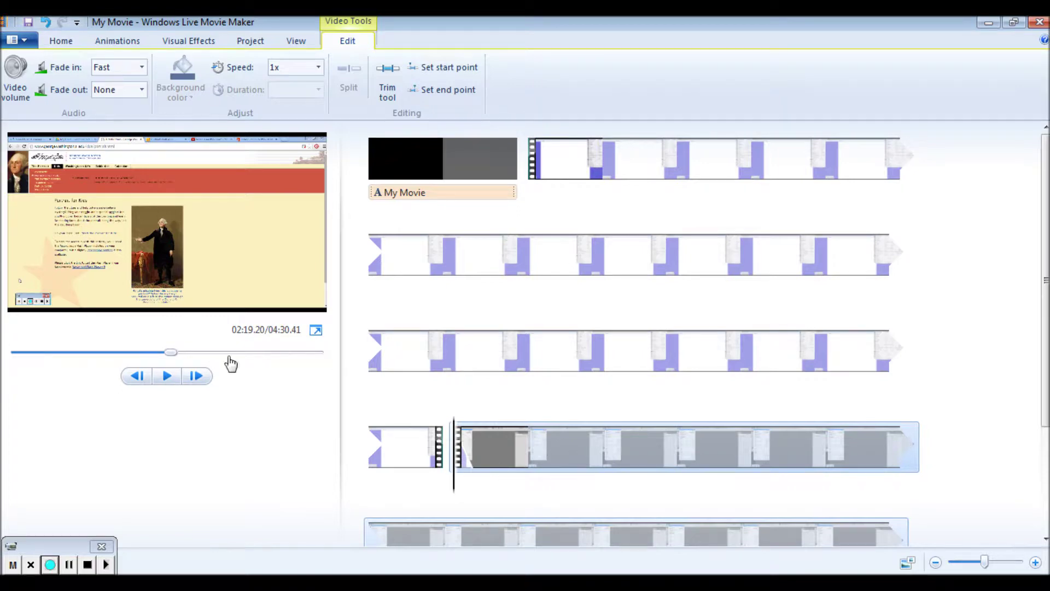
click(167, 375)
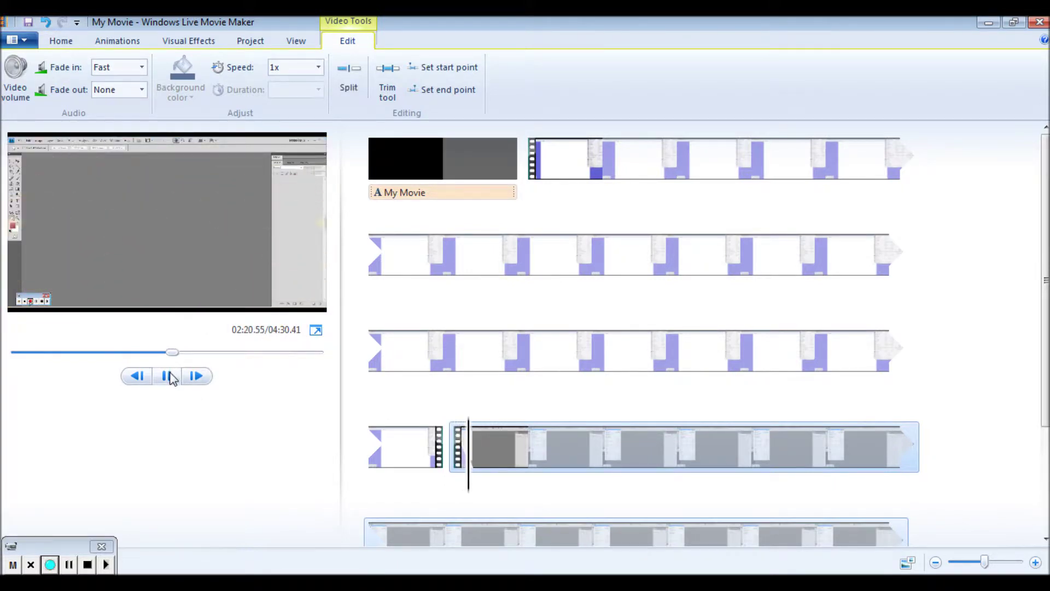
Stop at the end of the opening dead space, split there, and remove the short first piece.
click(168, 376)
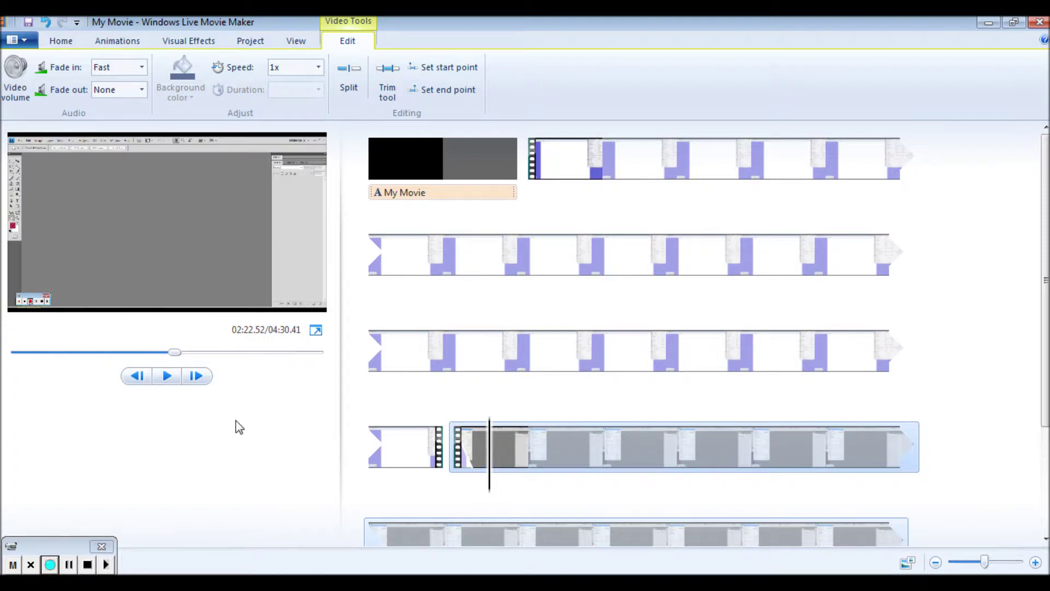
click(355, 89)
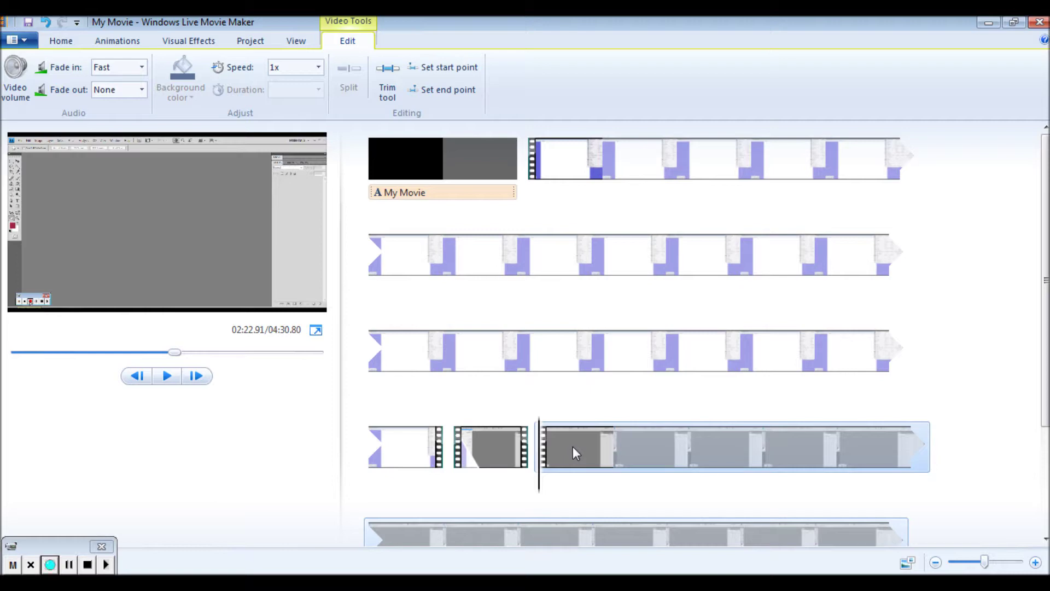
click(501, 453)
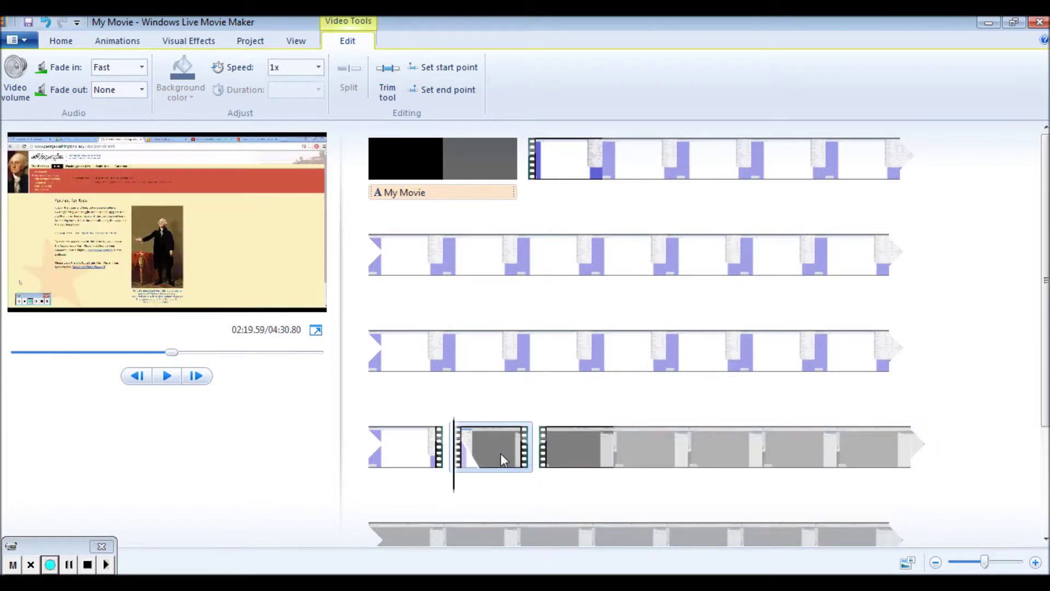
right_click(501, 453)
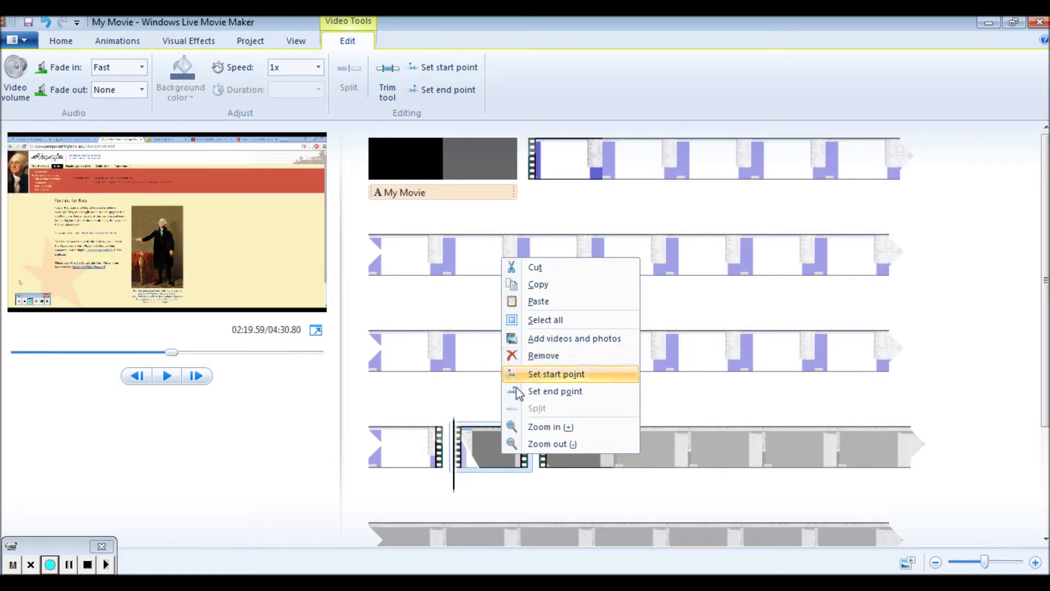
click(527, 358)
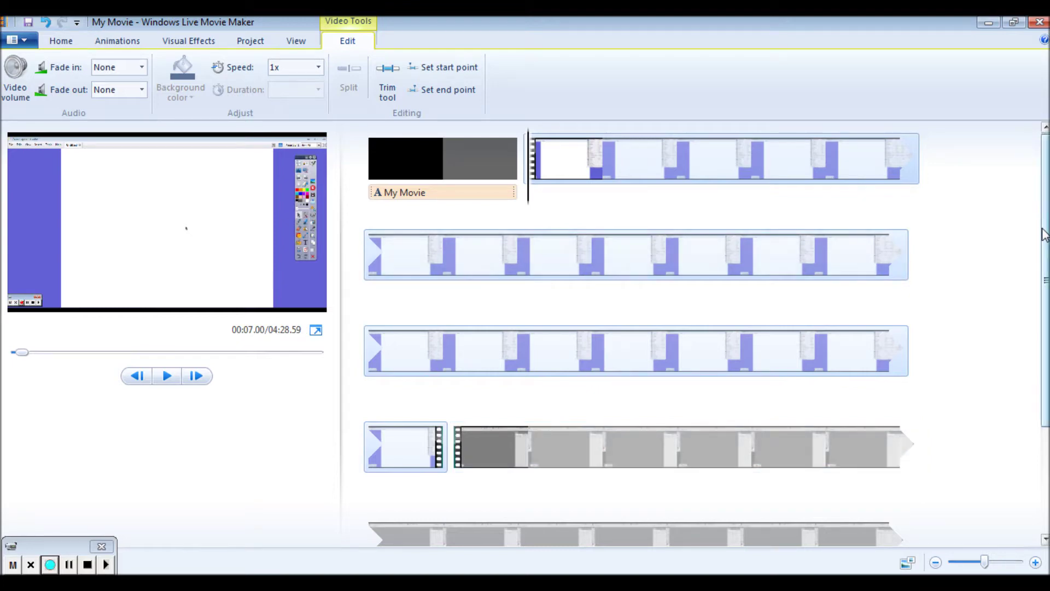
drag(1046, 241, 1047, 271)
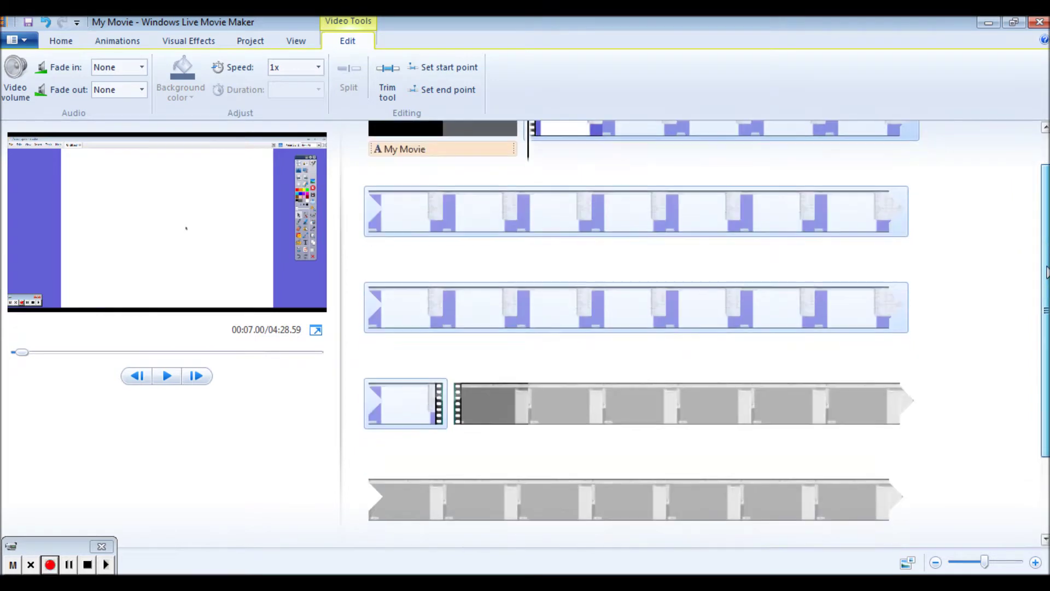
click(437, 90)
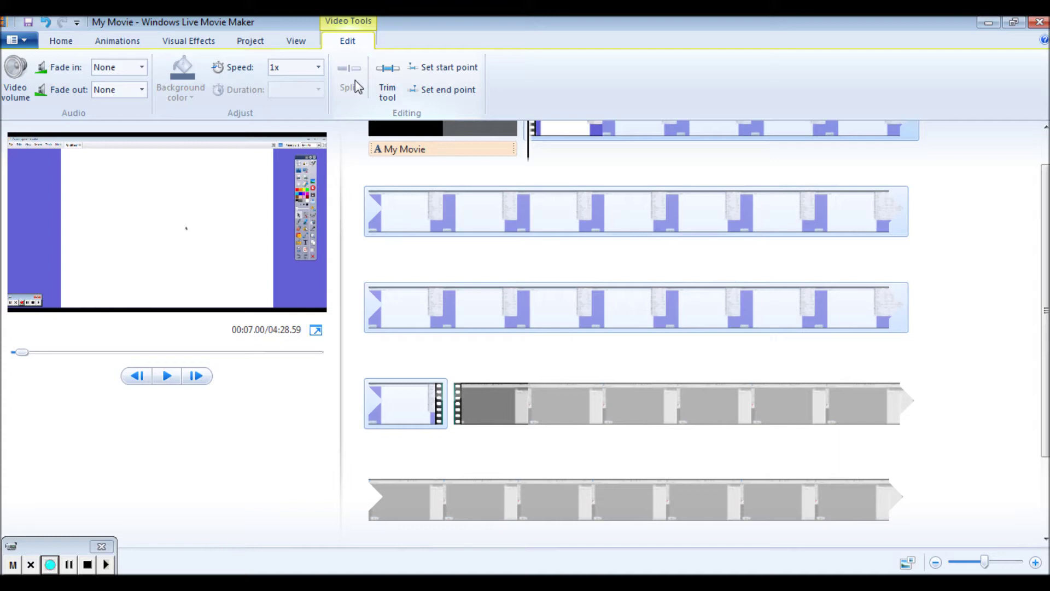
Split the fourth-row screencast clip at 02:40.89 and play on to find where the dead space ends.
click(742, 413)
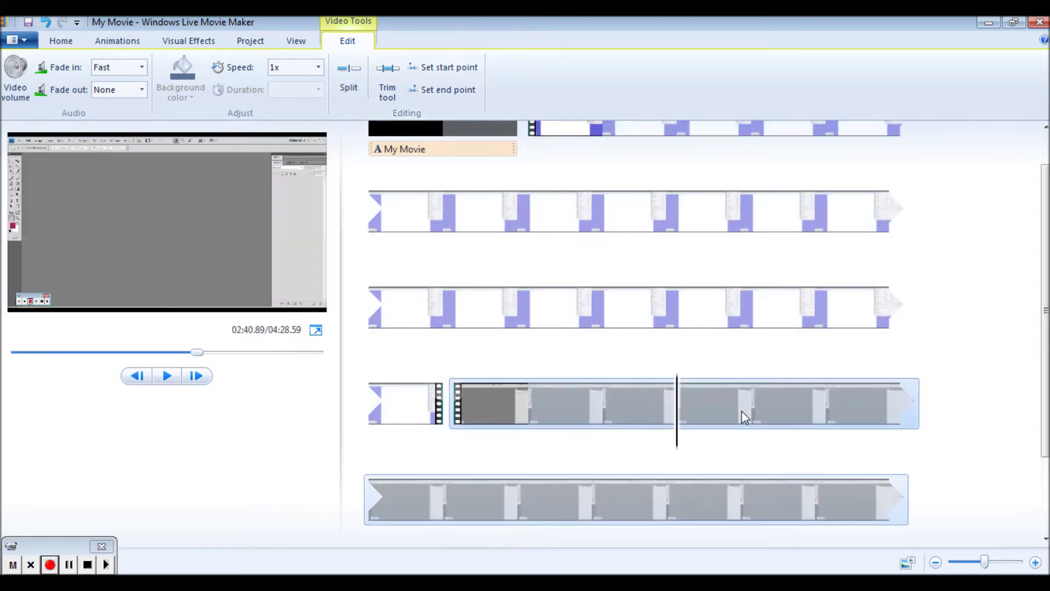
click(343, 85)
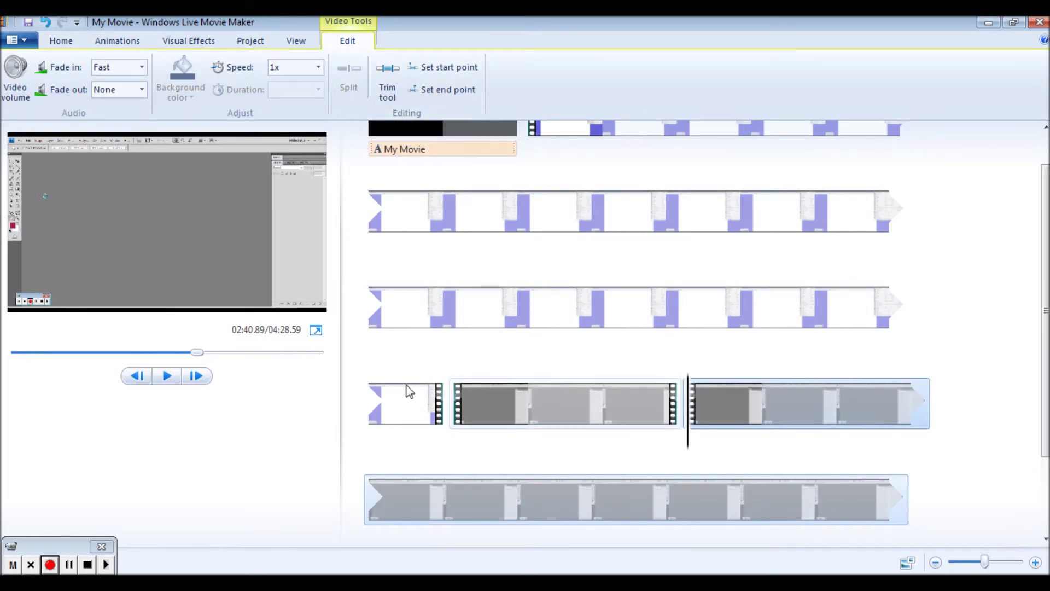
click(167, 376)
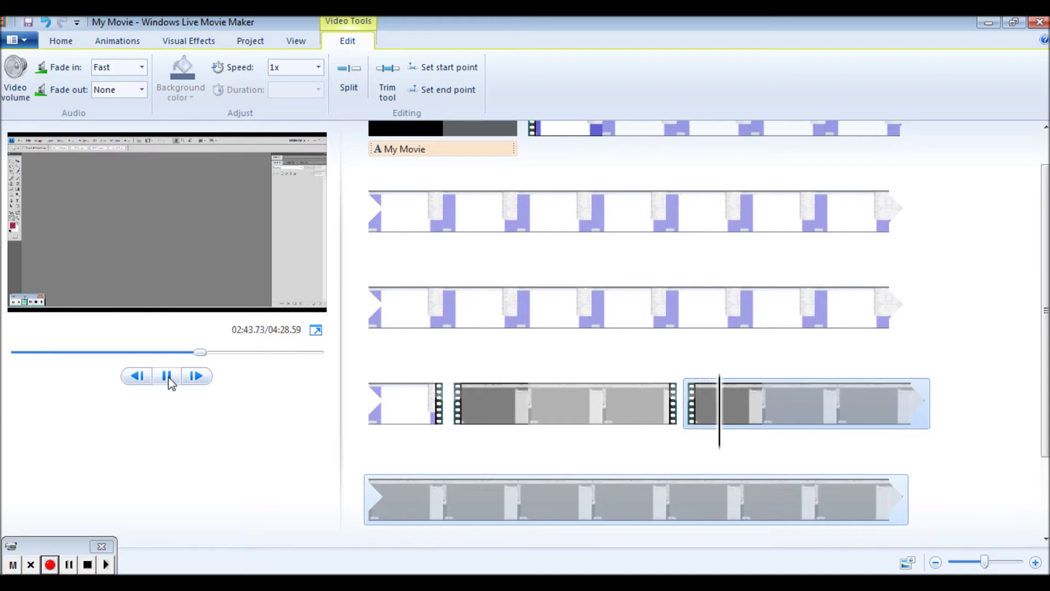
click(167, 376)
click(170, 376)
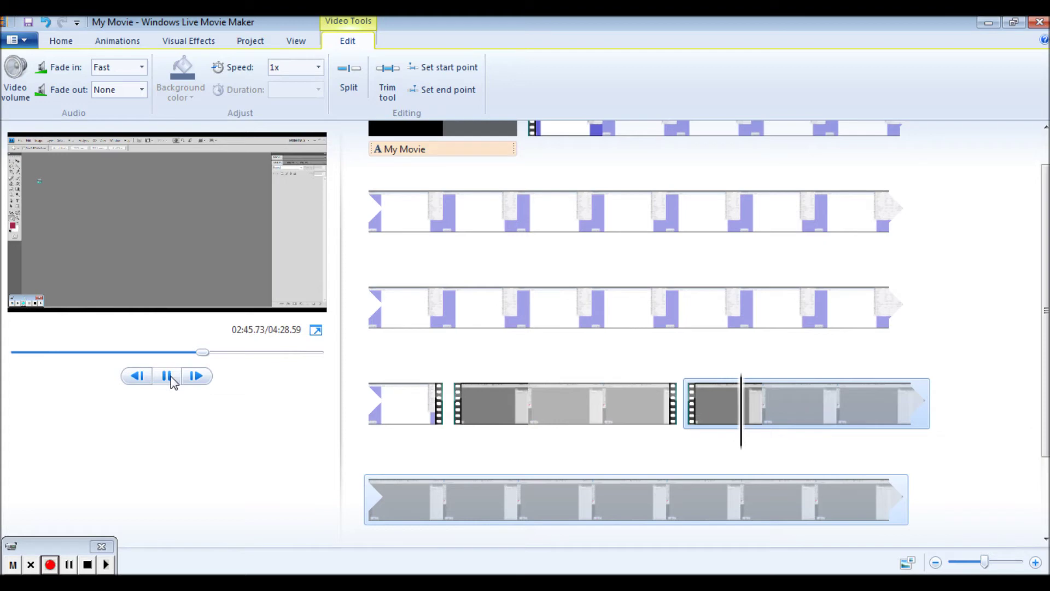
click(169, 377)
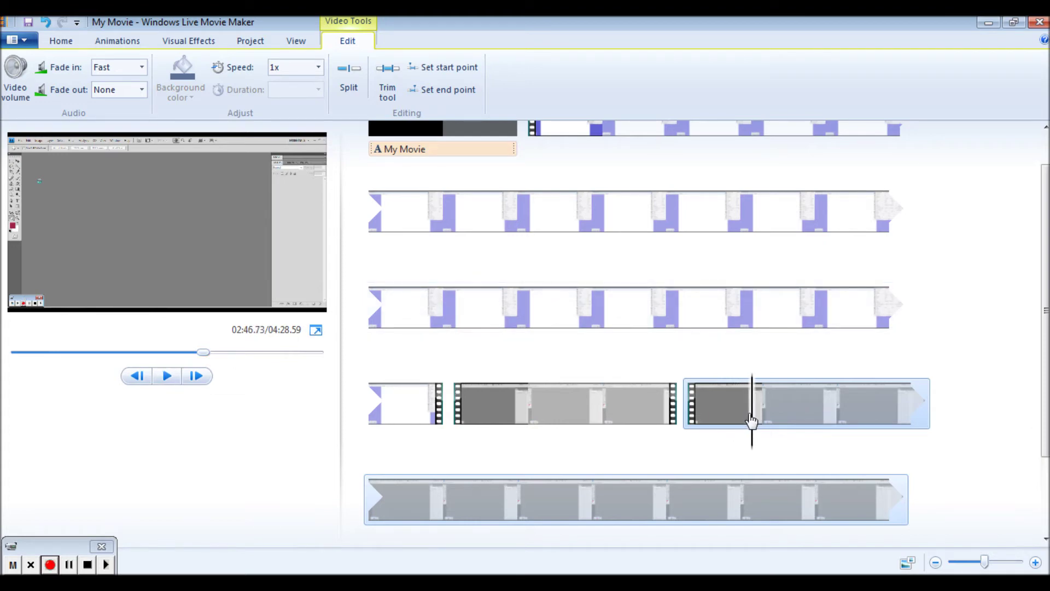
Split again at 02:55.06 and remove the dead-space piece, leaving the movie at 04:14.43.
drag(751, 419, 846, 419)
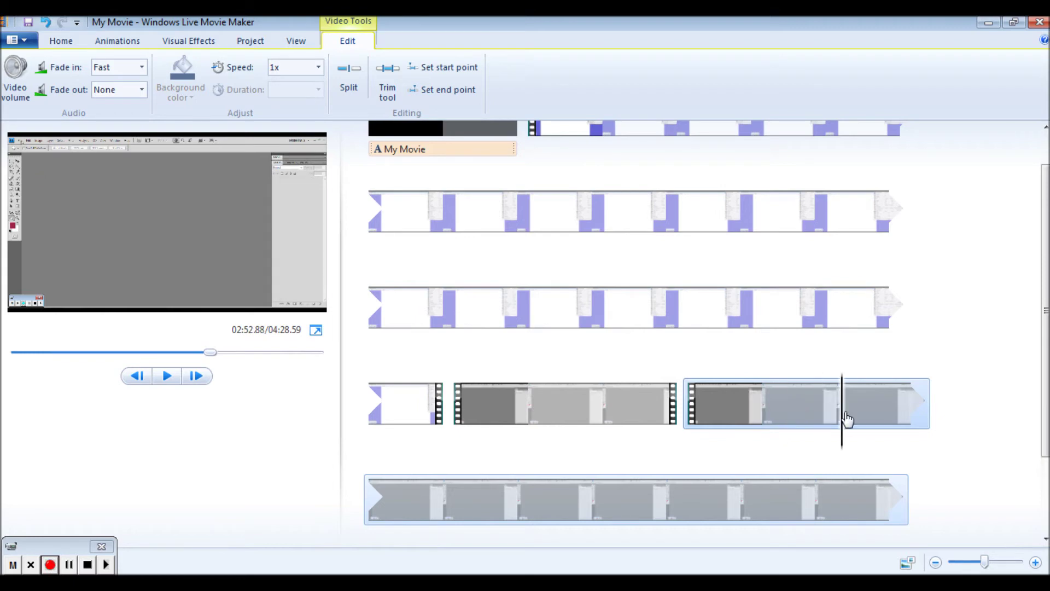
click(356, 73)
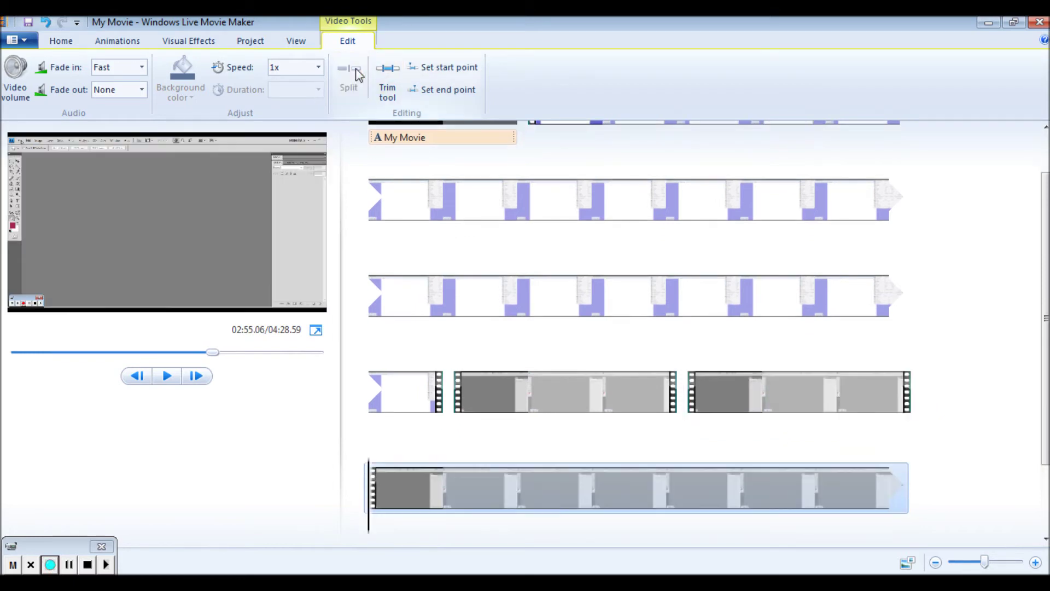
right_click(779, 384)
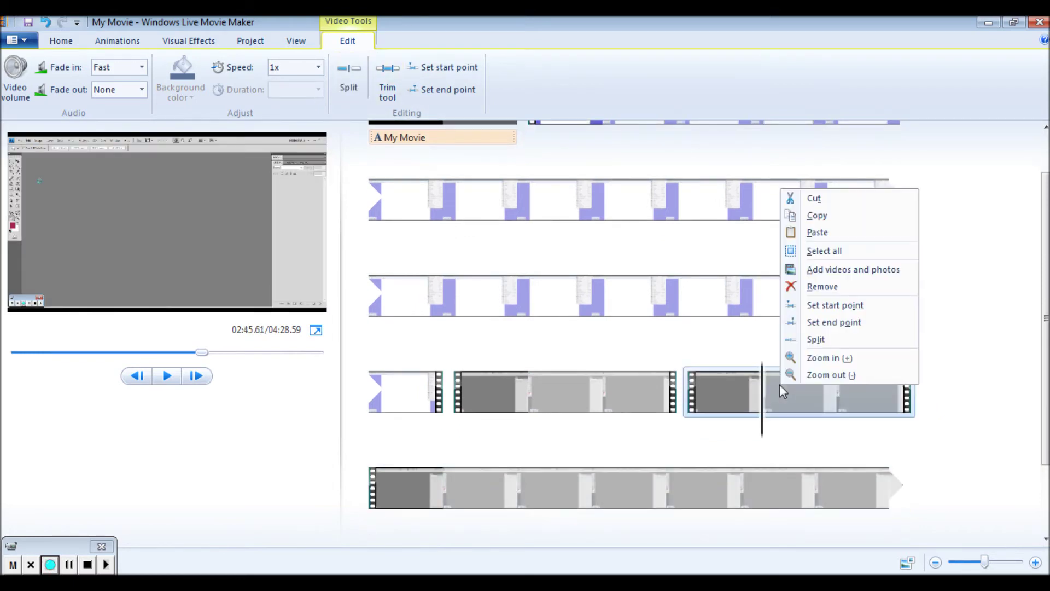
click(822, 286)
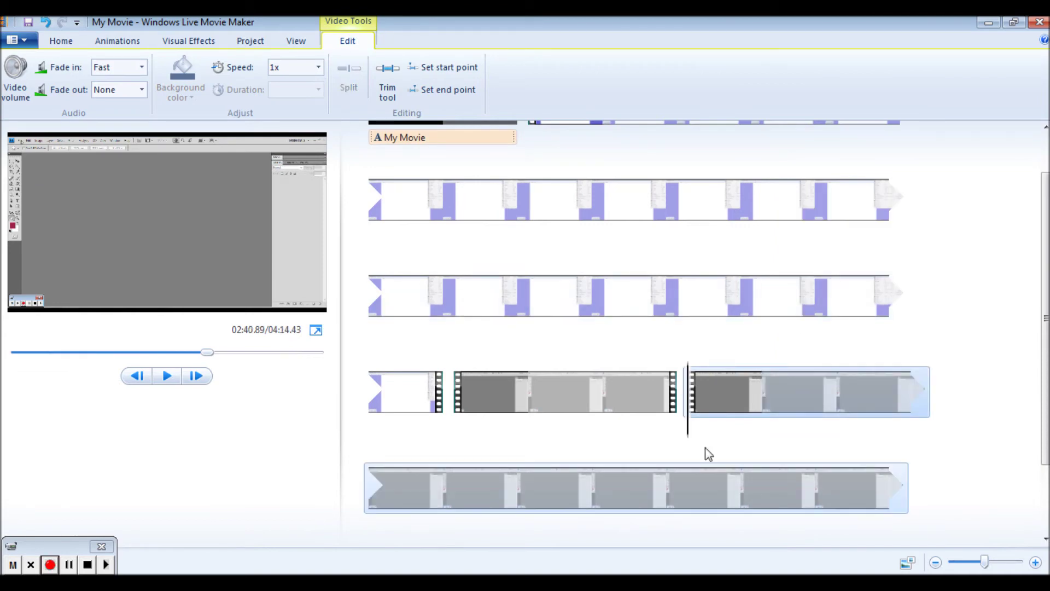